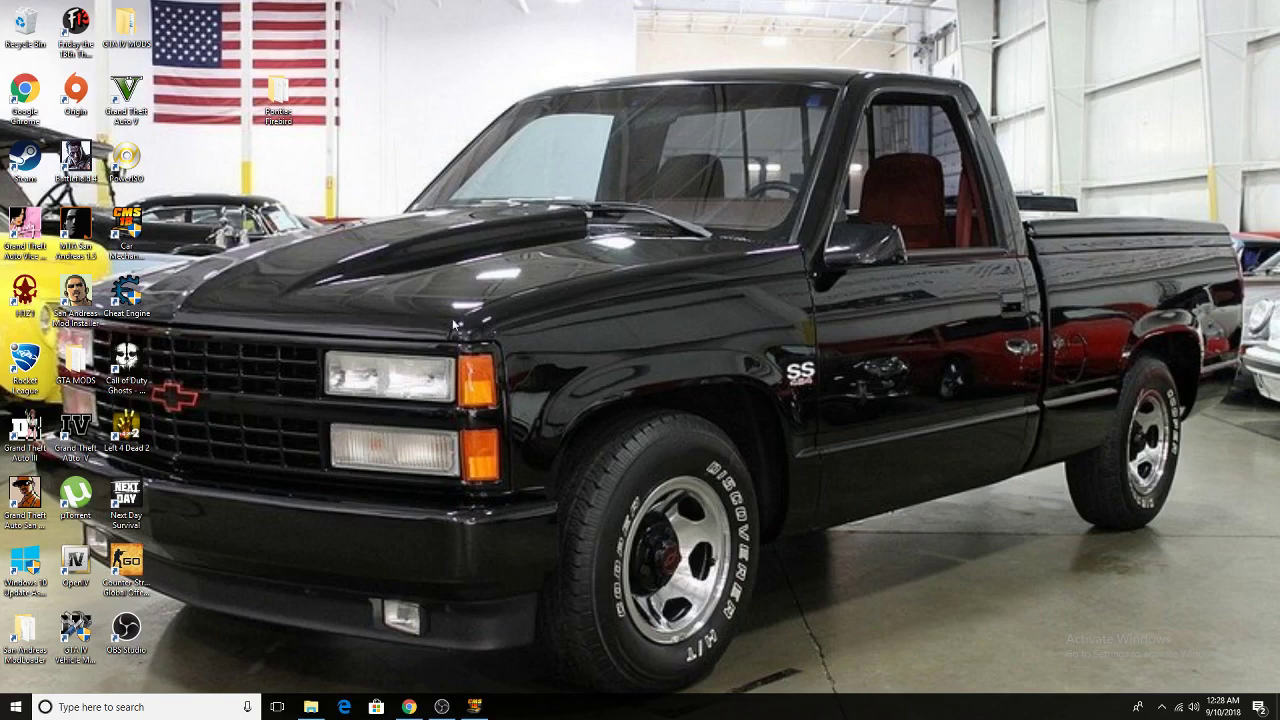
Bring the modsgaming.us browser back up and scroll through the CMS 2018 Cars listing.
click(409, 707)
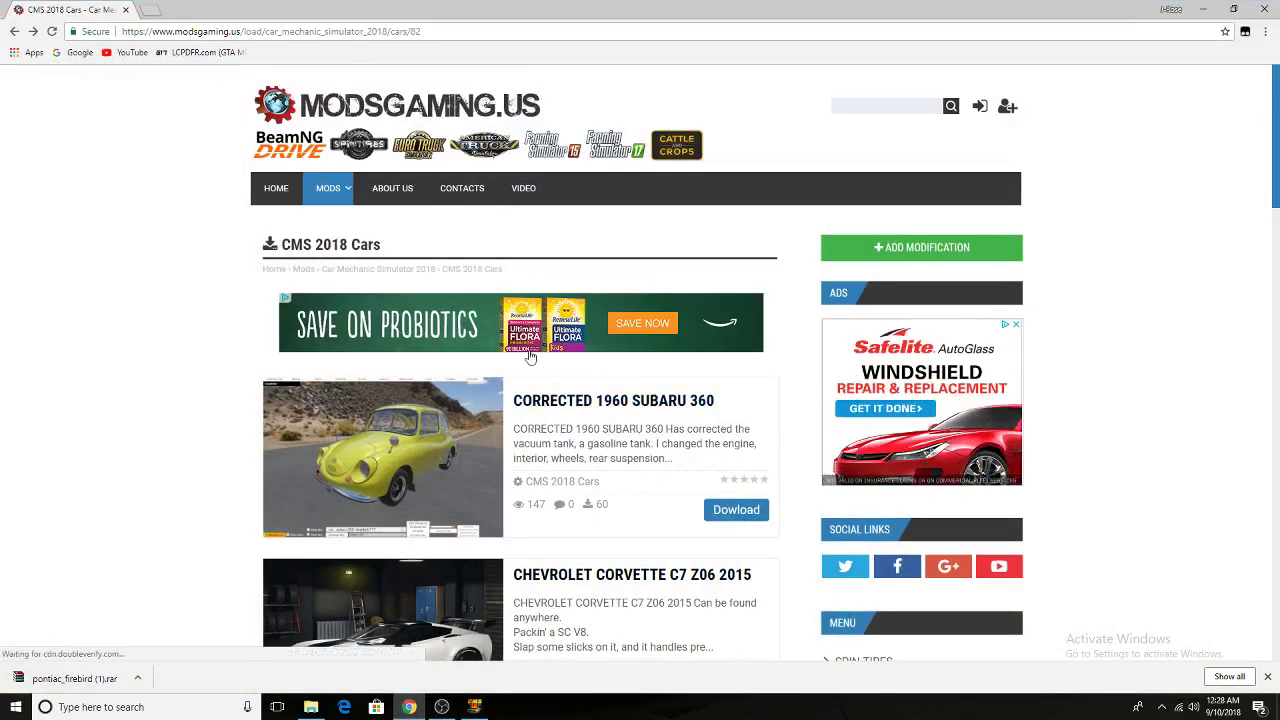
scroll(355, 440, down, 3)
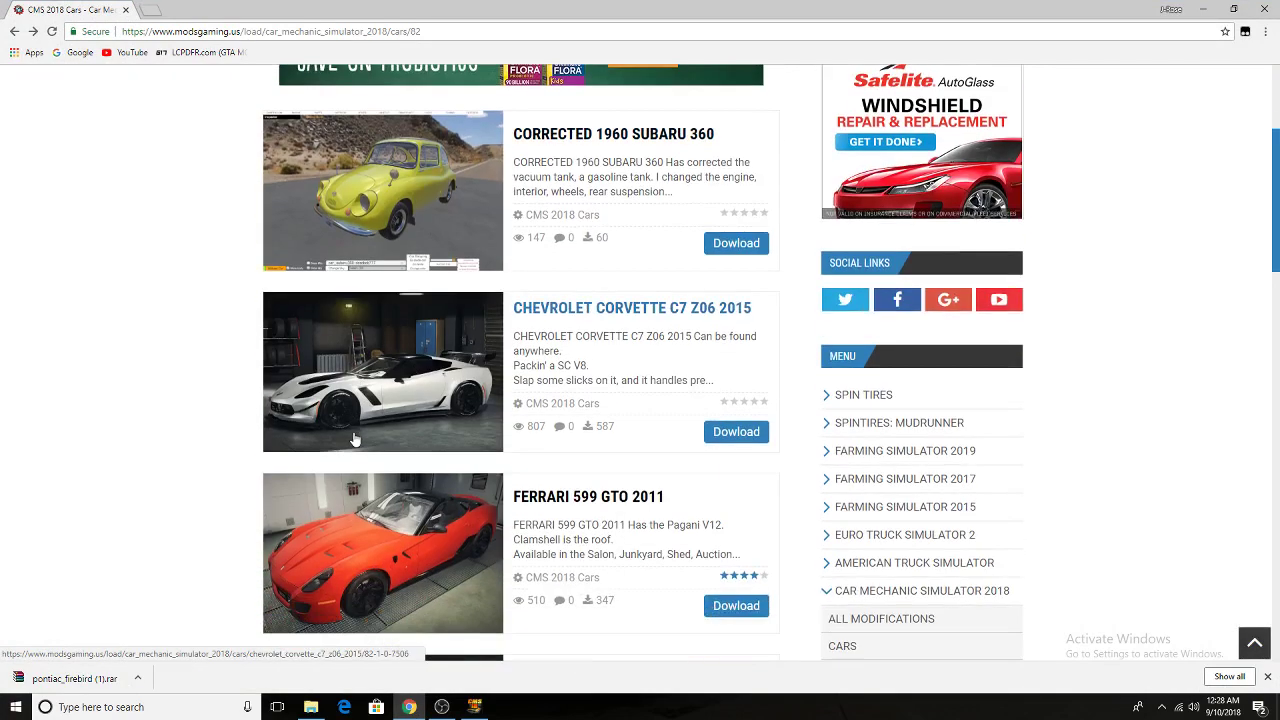
scroll(355, 440, down, 3)
scroll(404, 383, down, 4)
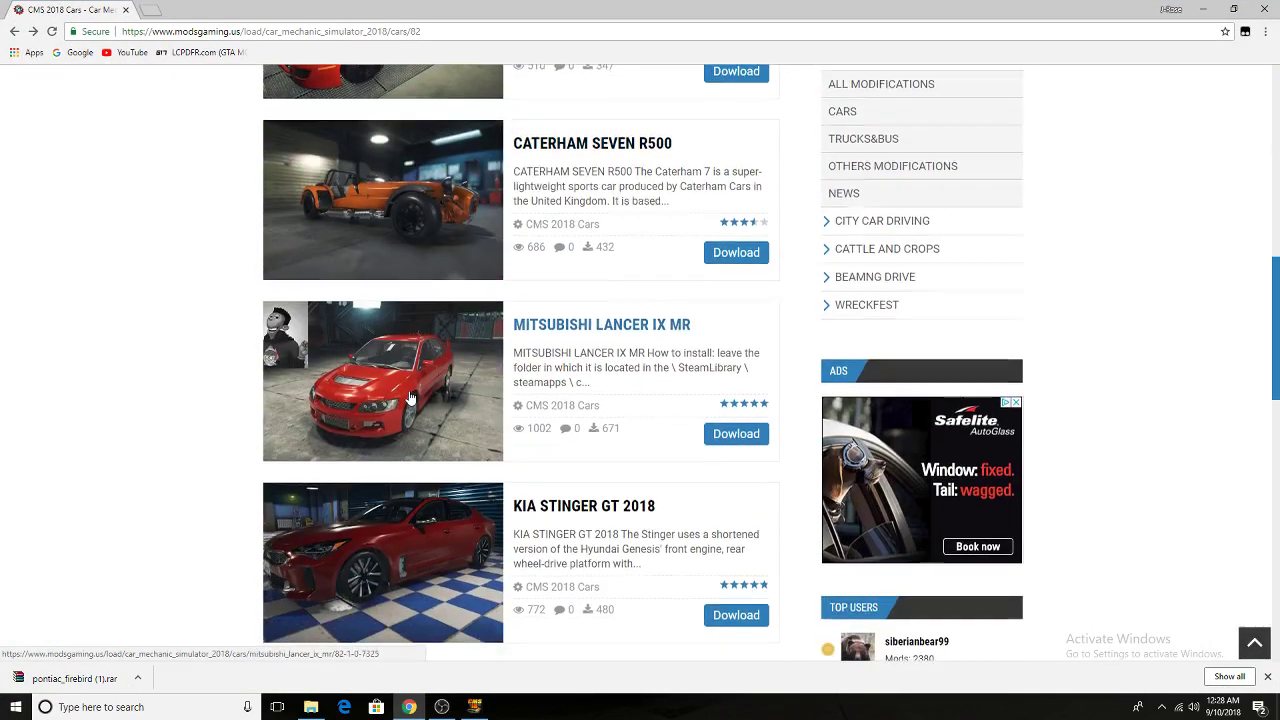
scroll(413, 399, up, 2)
scroll(590, 450, up, 3)
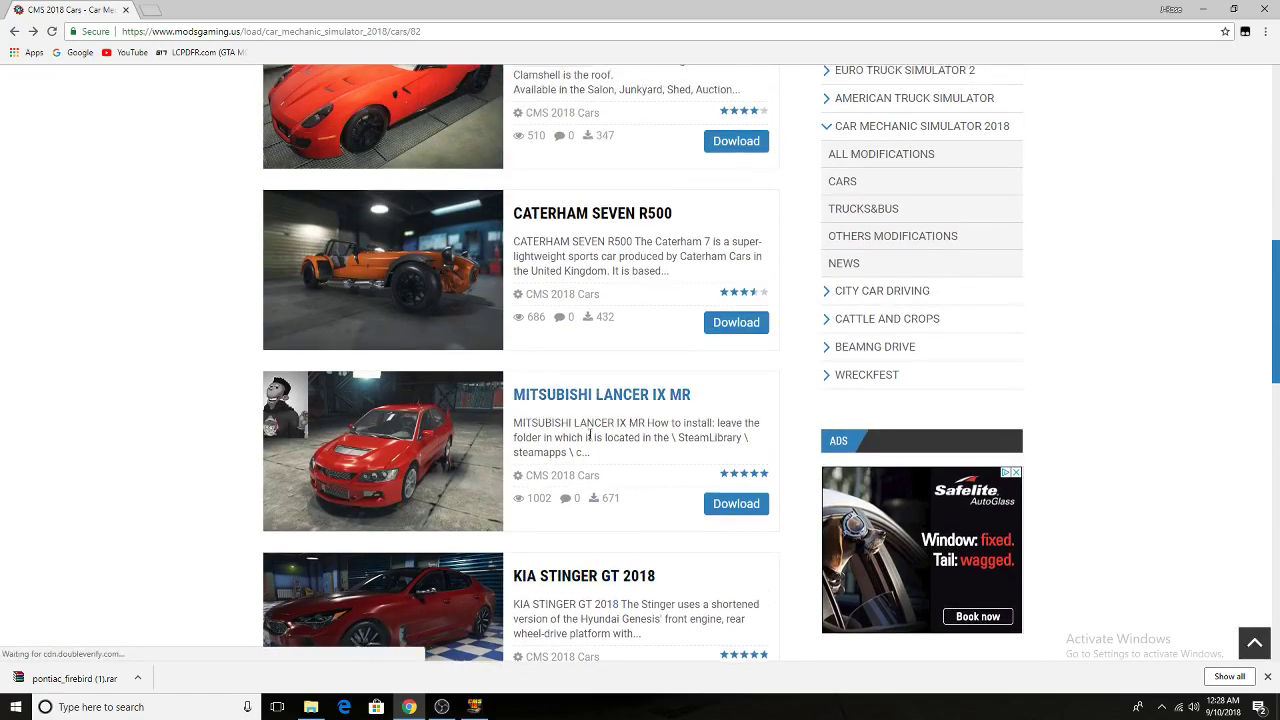
scroll(570, 430, down, 2)
scroll(566, 425, down, 3)
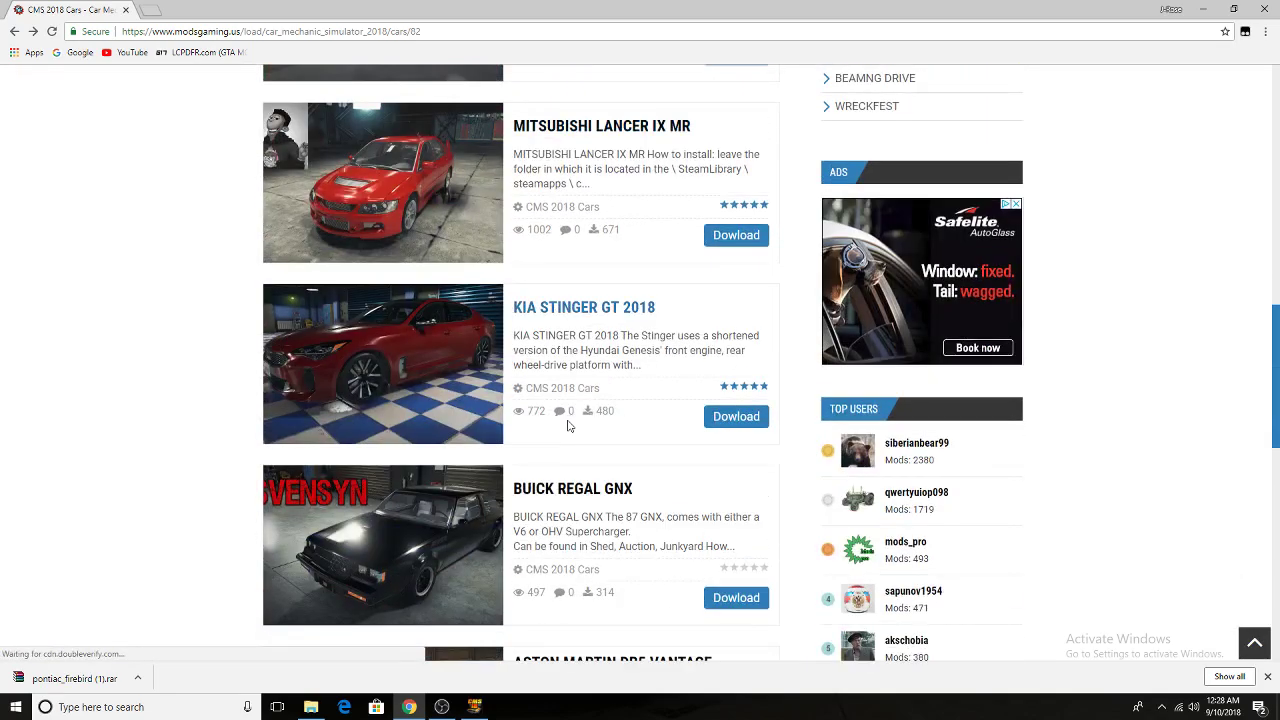
scroll(612, 515, down, 5)
scroll(590, 515, down, 4)
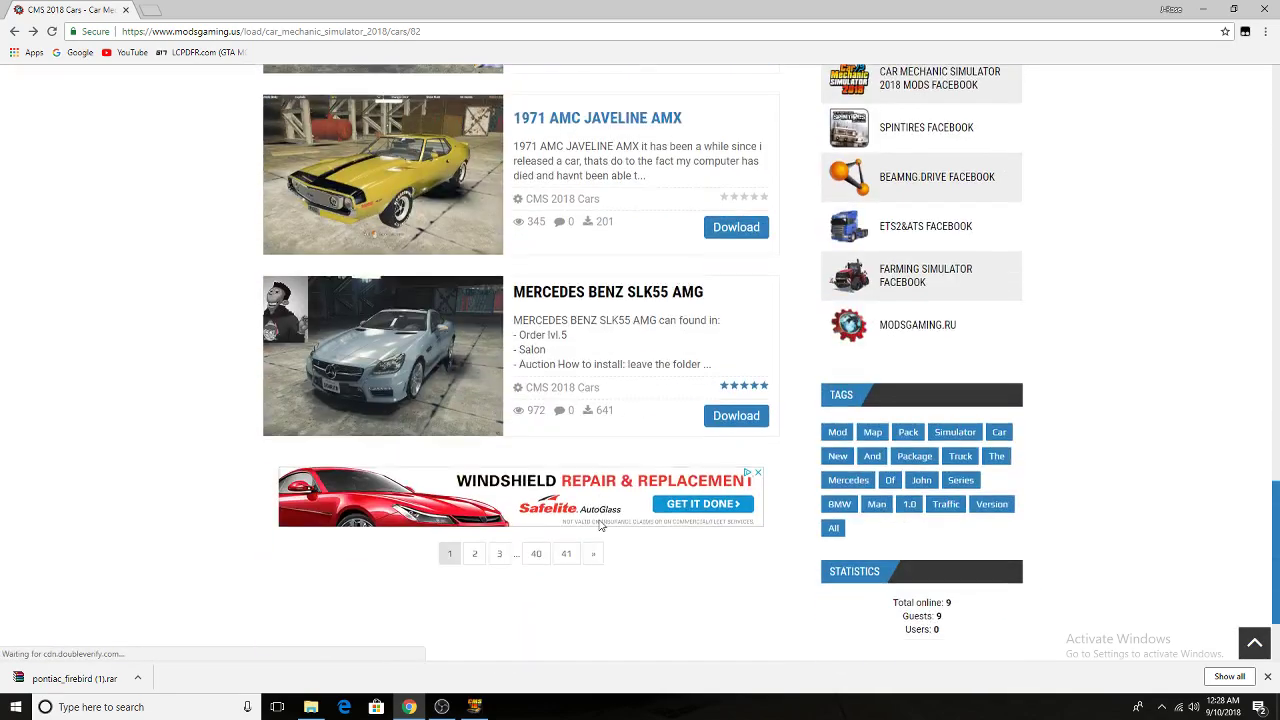
Page through listing pages 3, 5, 7, 11 and 12 until the Pontiac Firebird 1977 and 1979 mod tops the page.
click(500, 405)
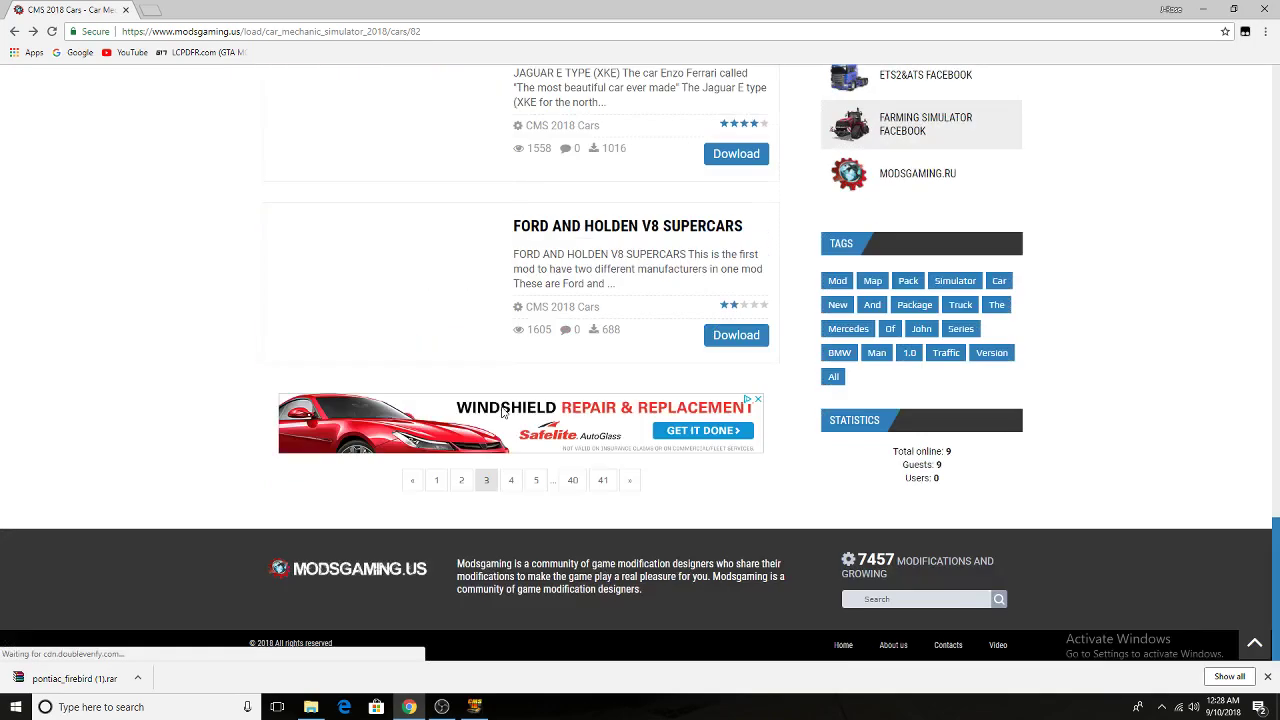
click(533, 483)
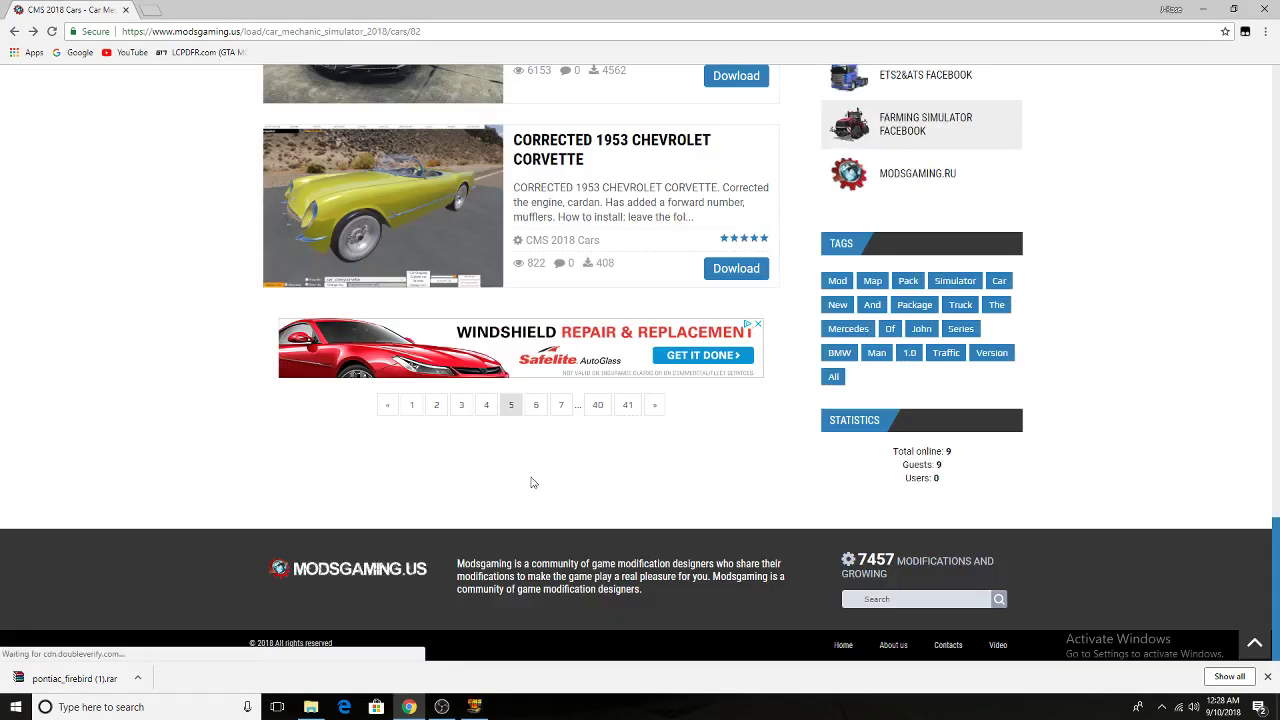
click(561, 404)
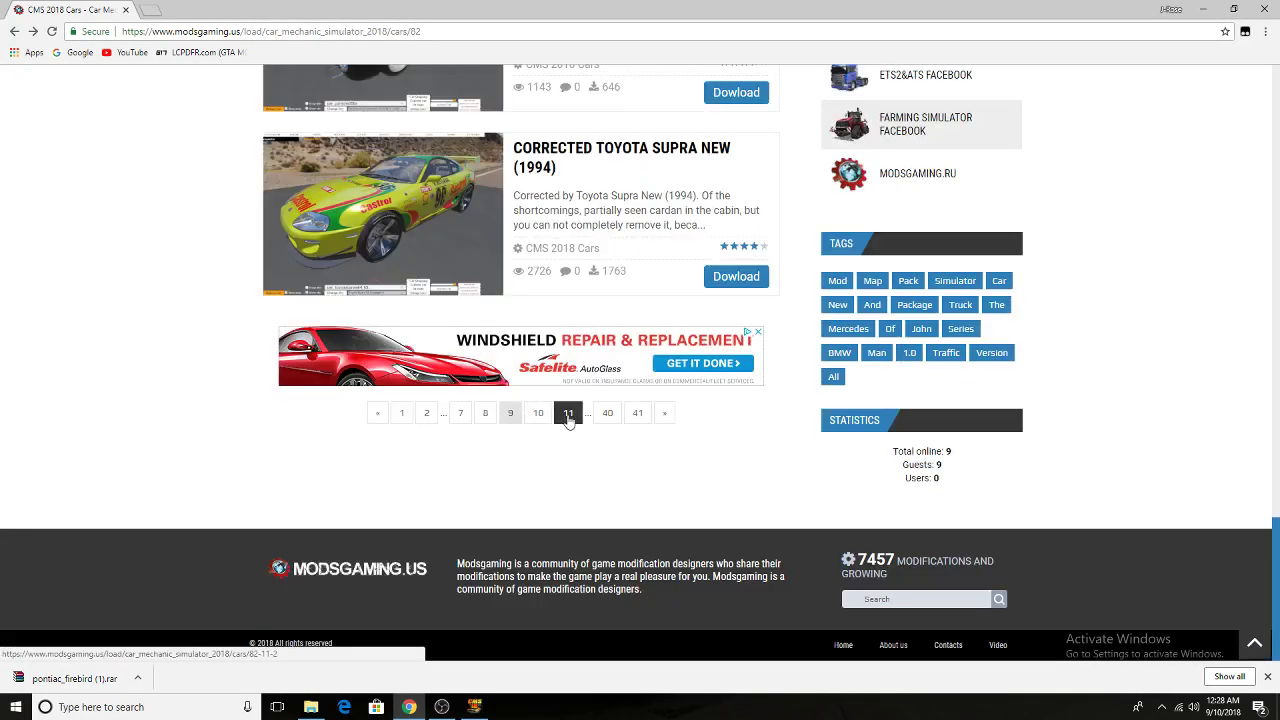
click(569, 417)
click(540, 405)
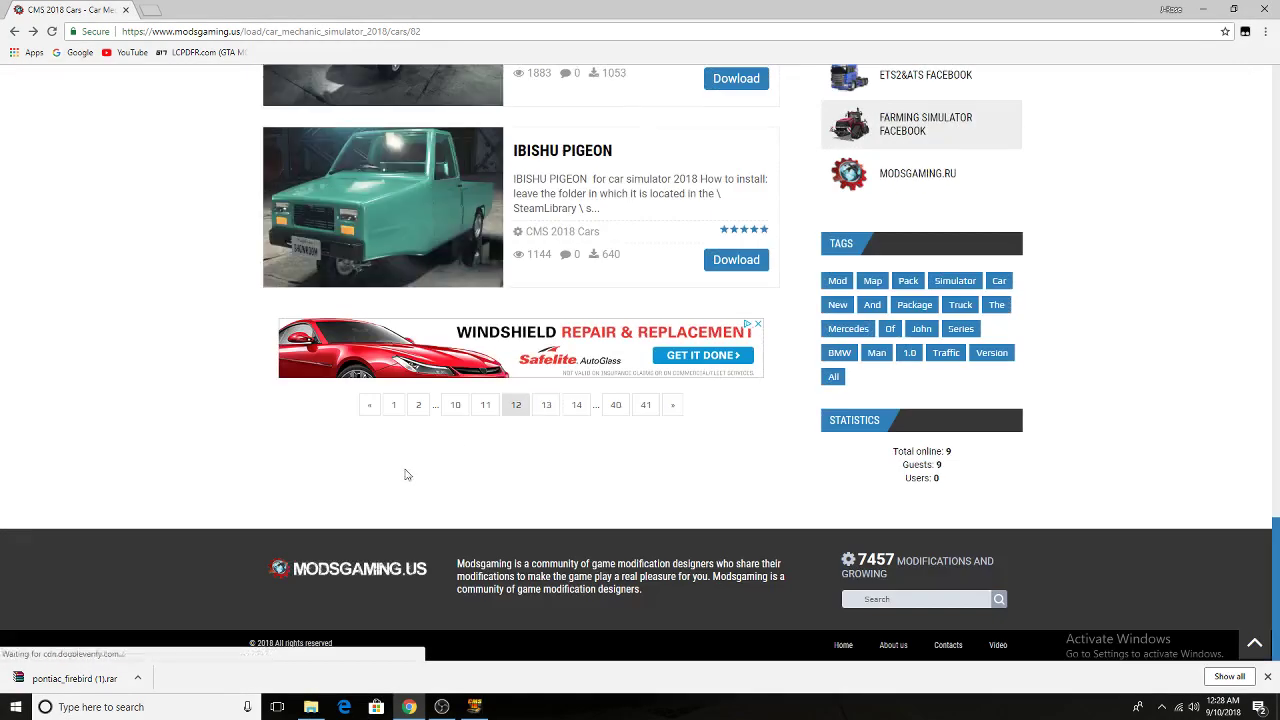
scroll(406, 476, up, 20)
scroll(406, 476, up, 3)
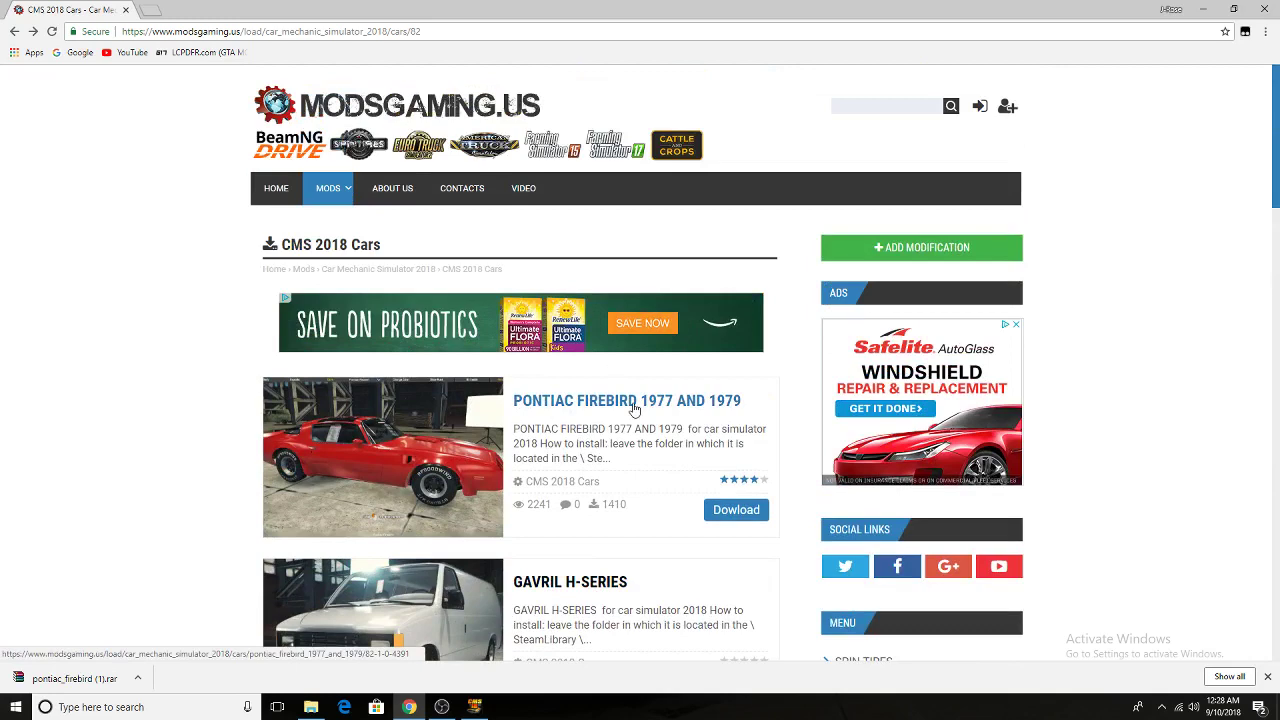
Open the Pontiac Firebird mod page, reach its pontiac_firebird.rar (31.6 MB) ShareMods download, then minimize Chrome.
scroll(633, 409, down, 1)
click(600, 338)
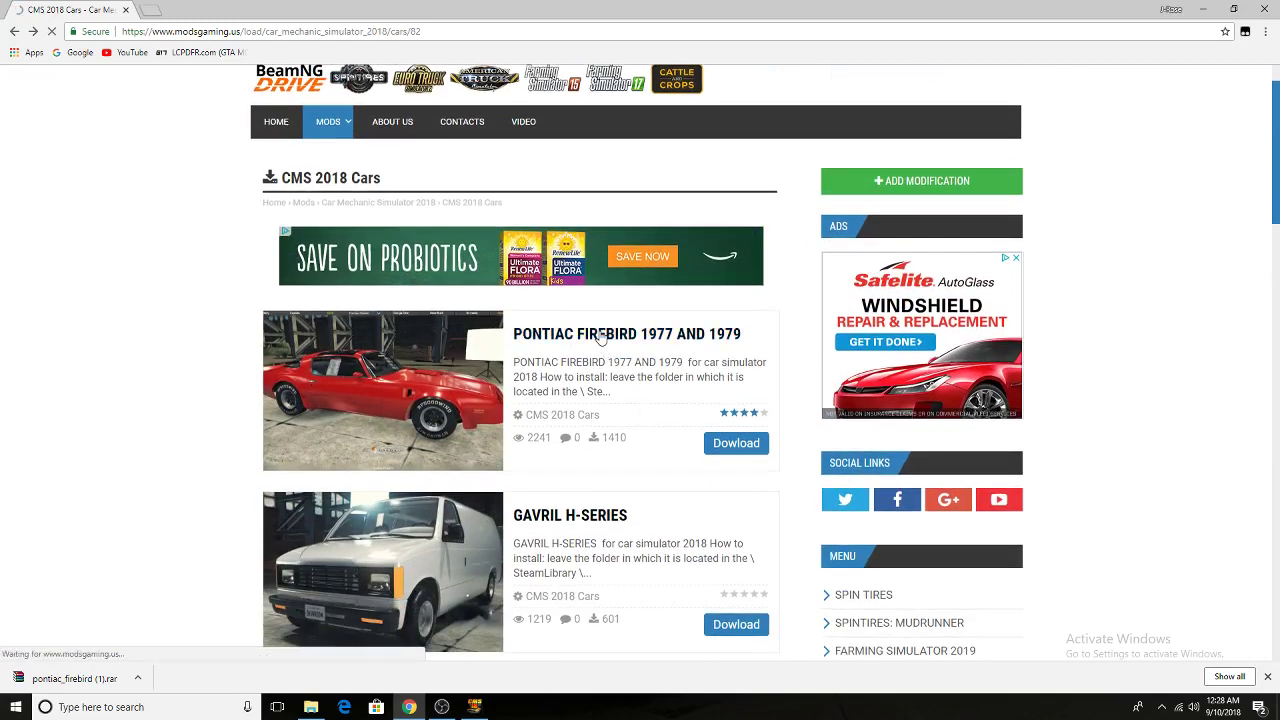
scroll(330, 397, down, 5)
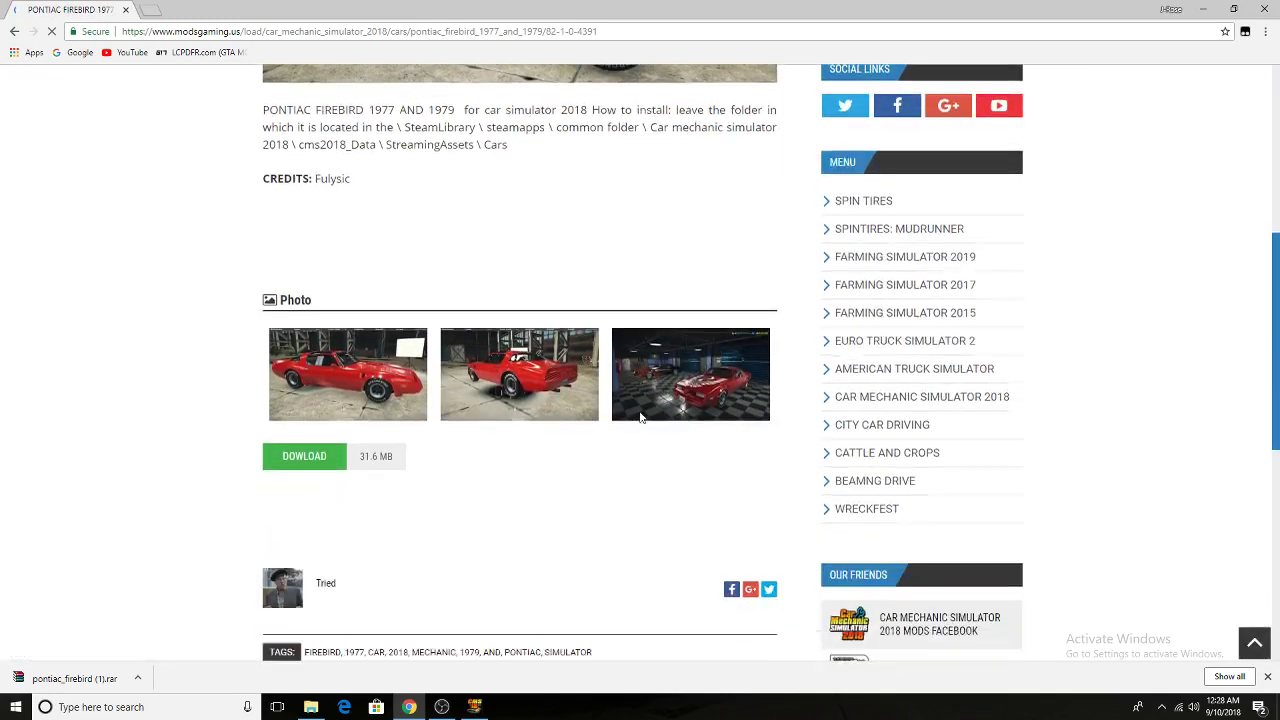
click(330, 397)
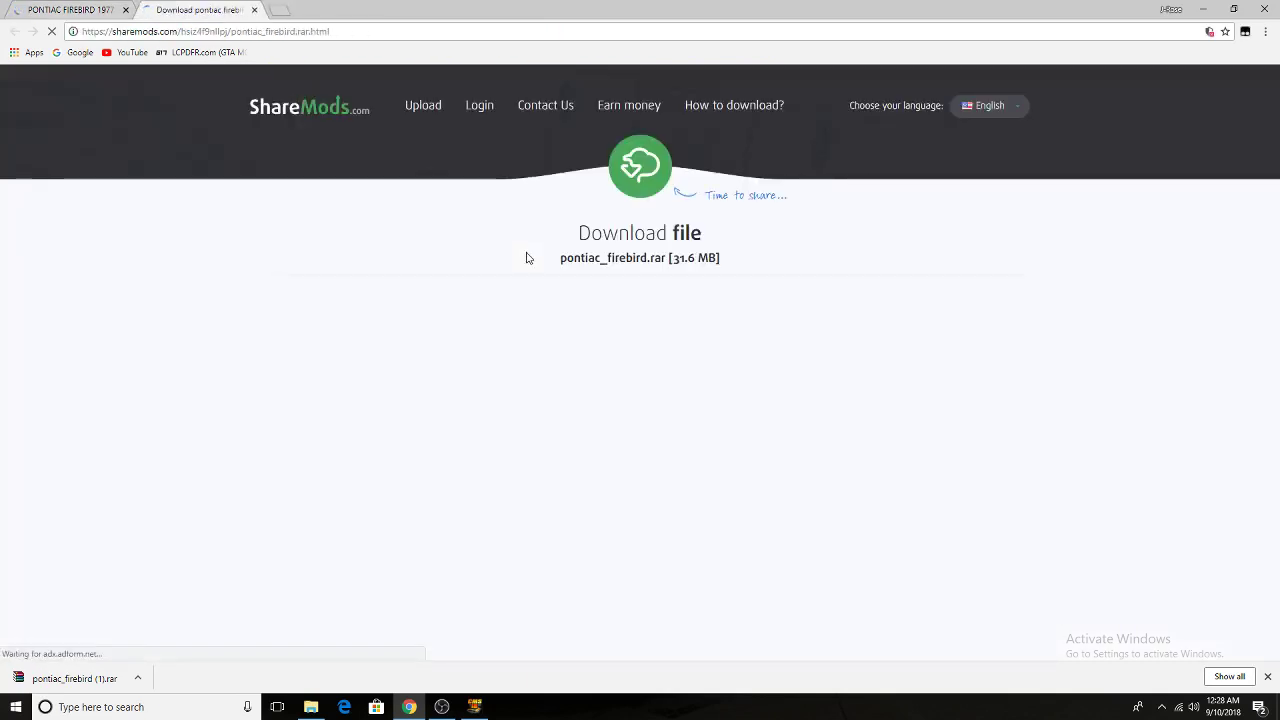
scroll(686, 449, down, 1)
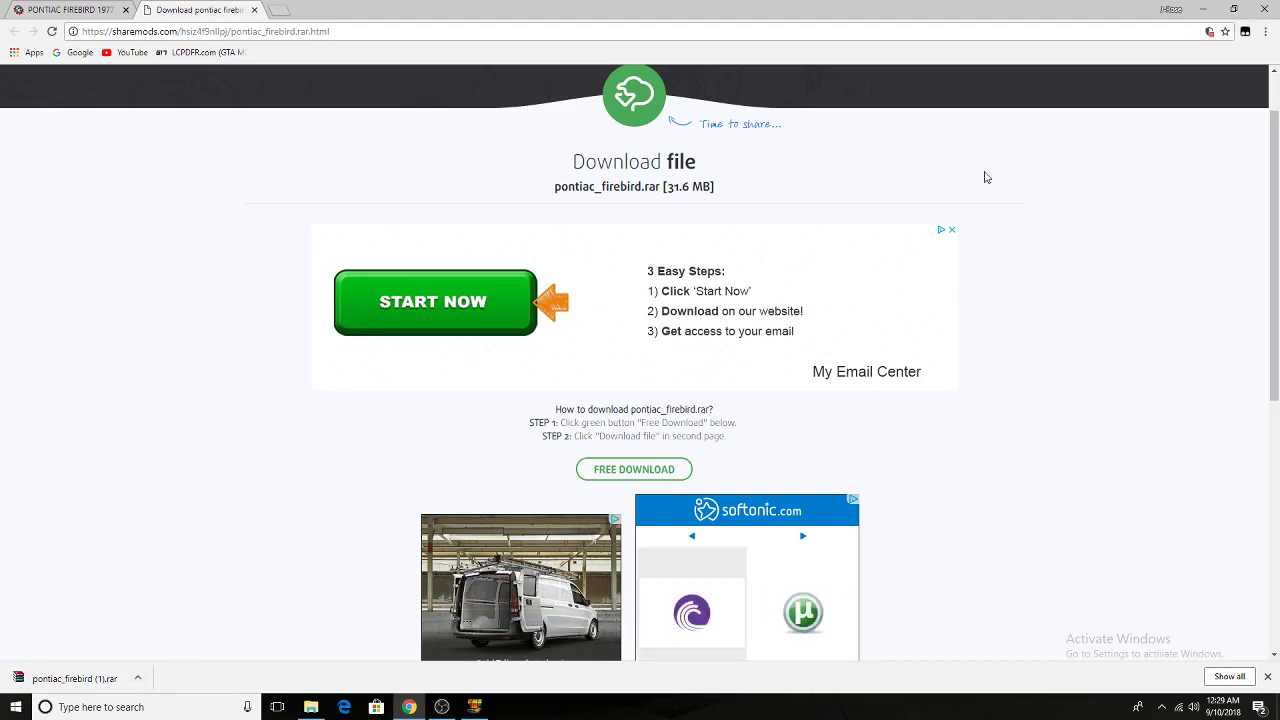
click(1206, 8)
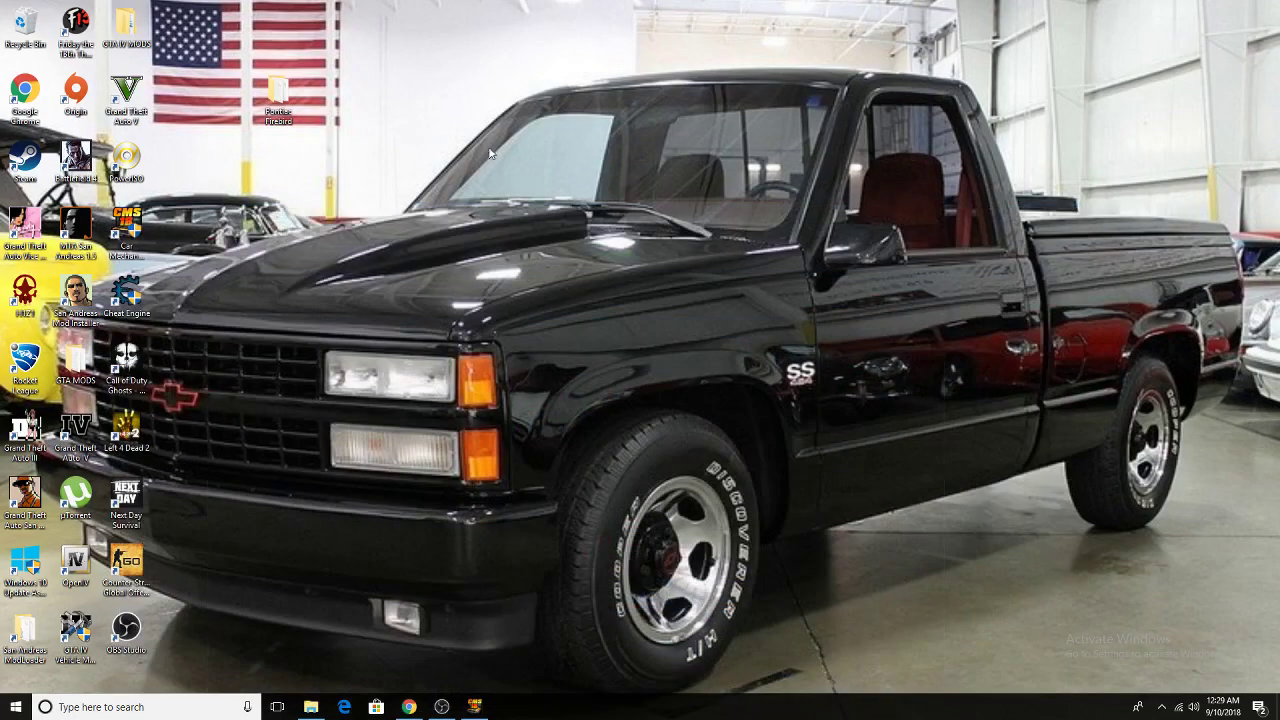
Copy the Pontiac Firebird folder from the Windows desktop to the clipboard.
click(283, 114)
right_click(286, 105)
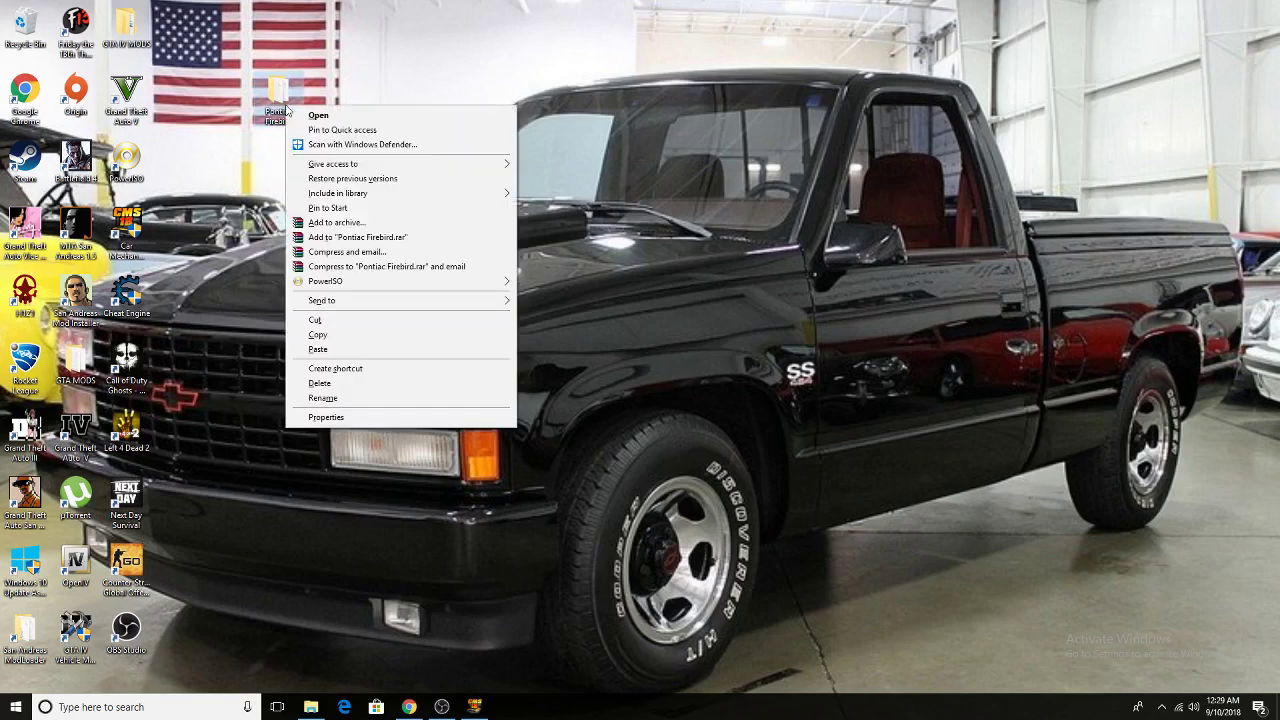
click(360, 341)
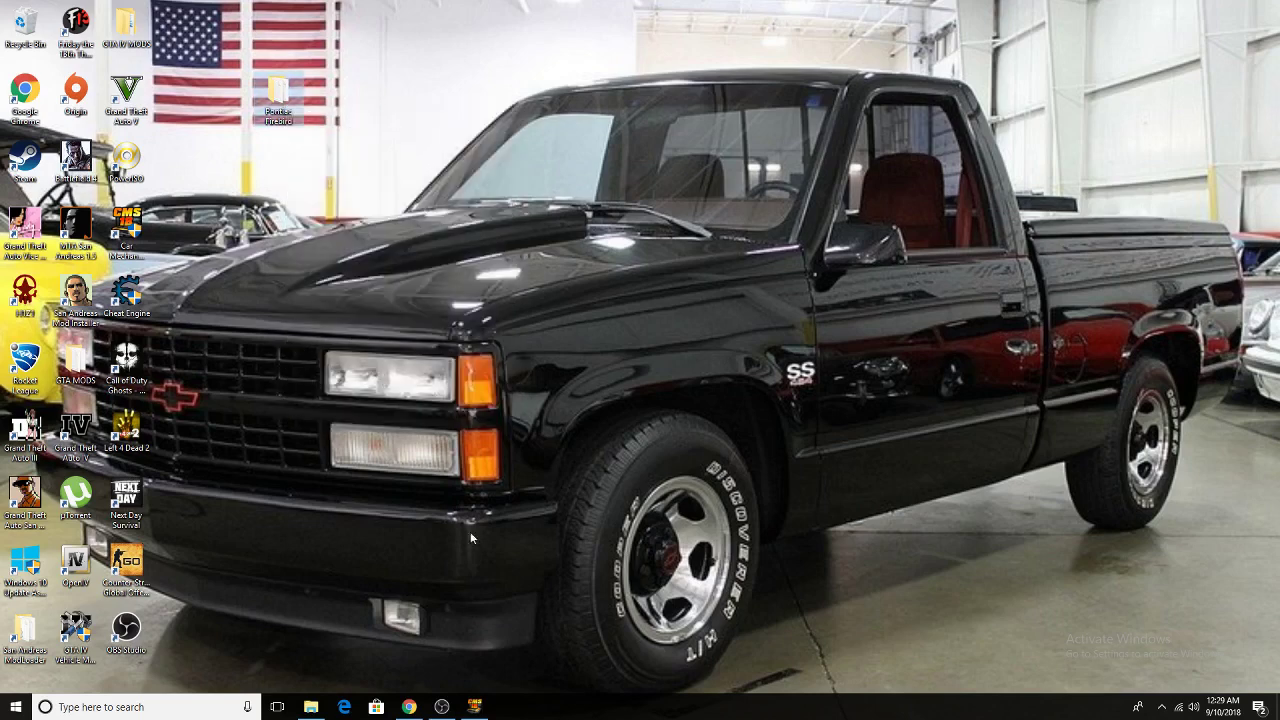
Navigate to C:\Games\Car Mechanic Simulator 2018\cms2018_Data\StreamingAssets\Cars in File Explorer.
click(320, 712)
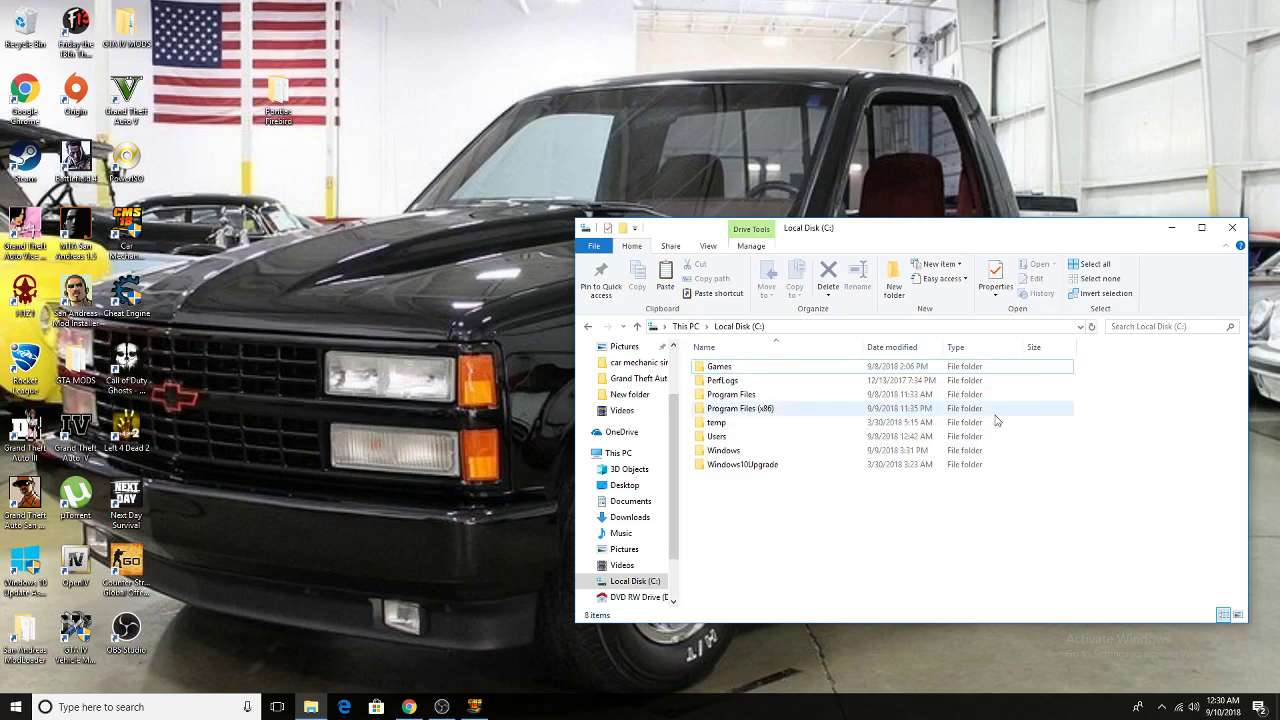
double_click(738, 369)
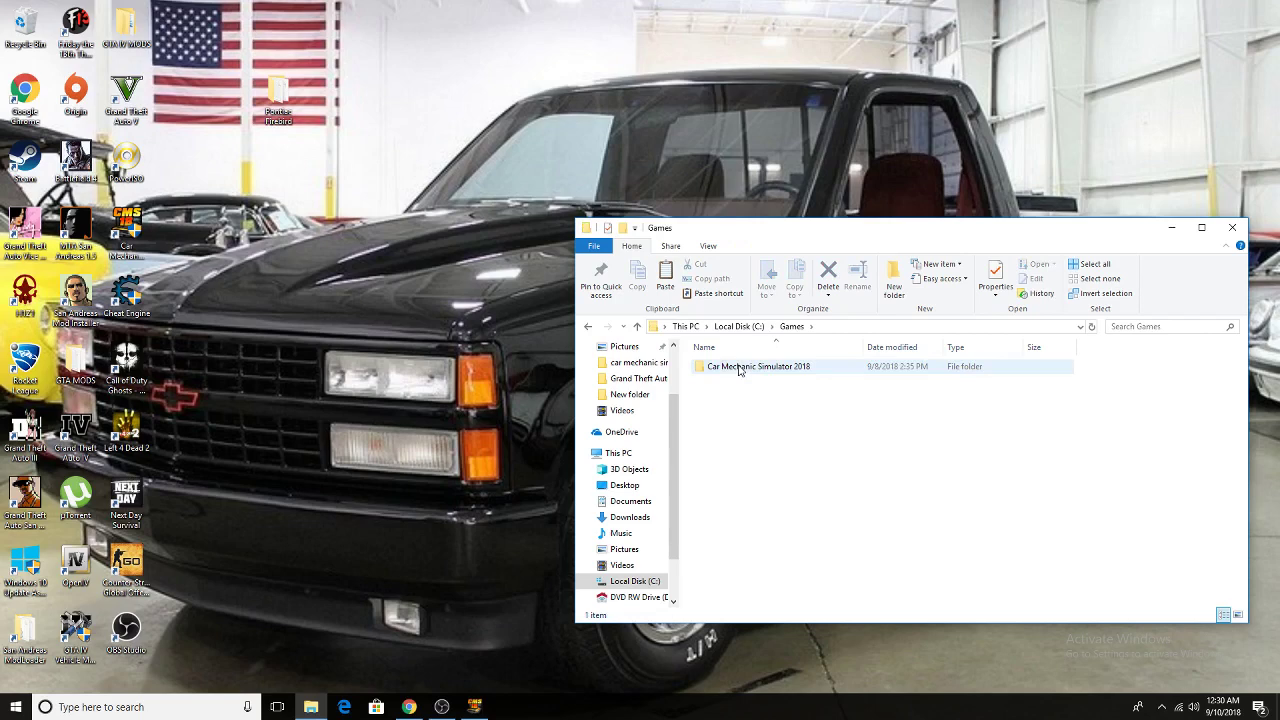
double_click(739, 369)
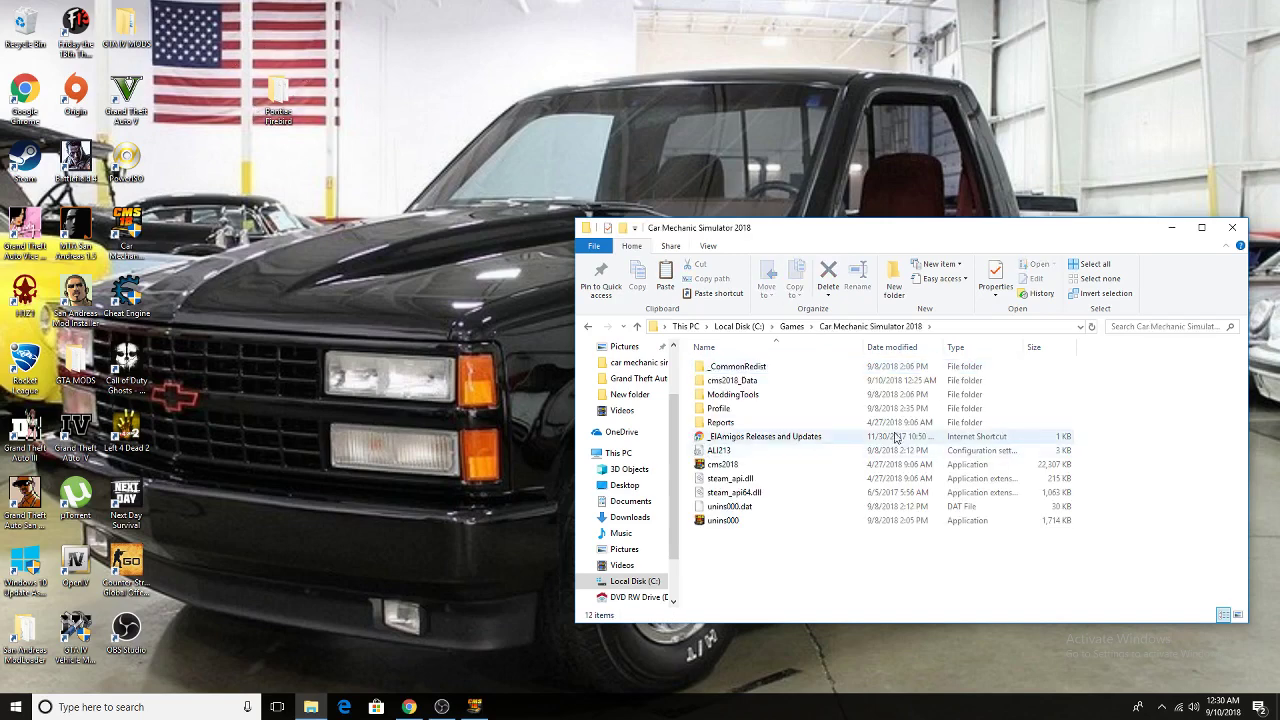
mouse_move(773, 386)
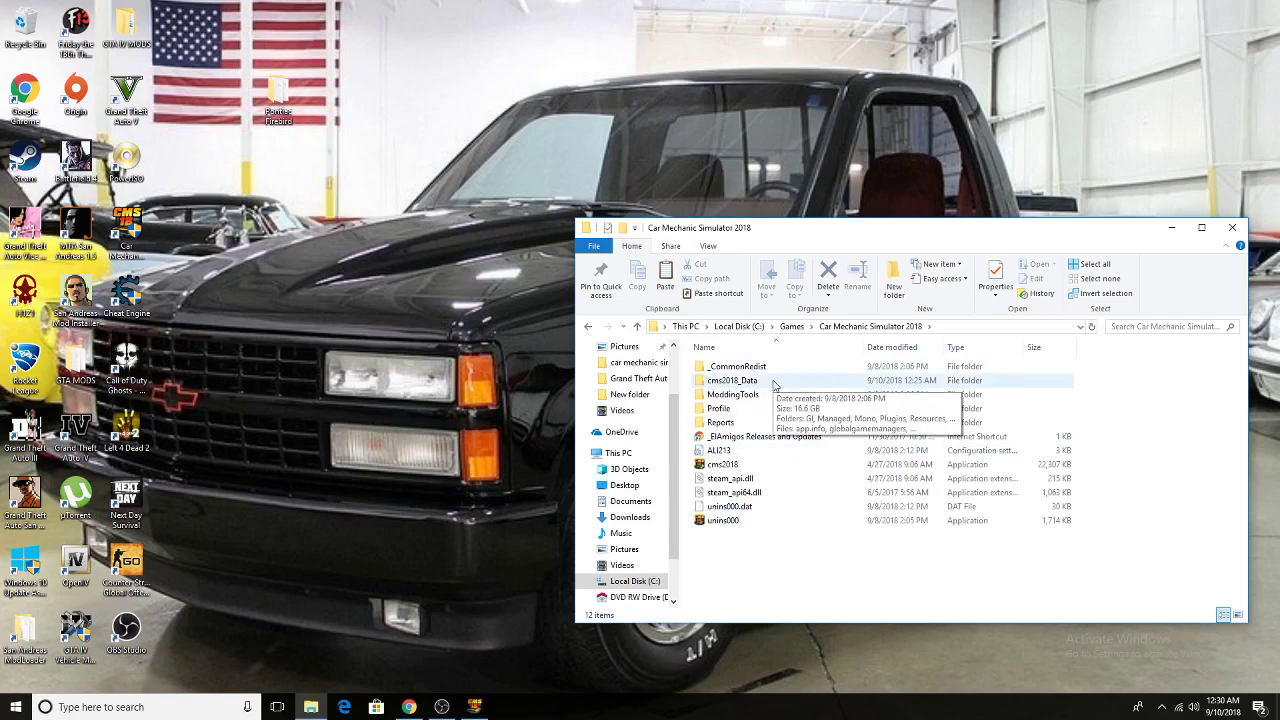
double_click(773, 384)
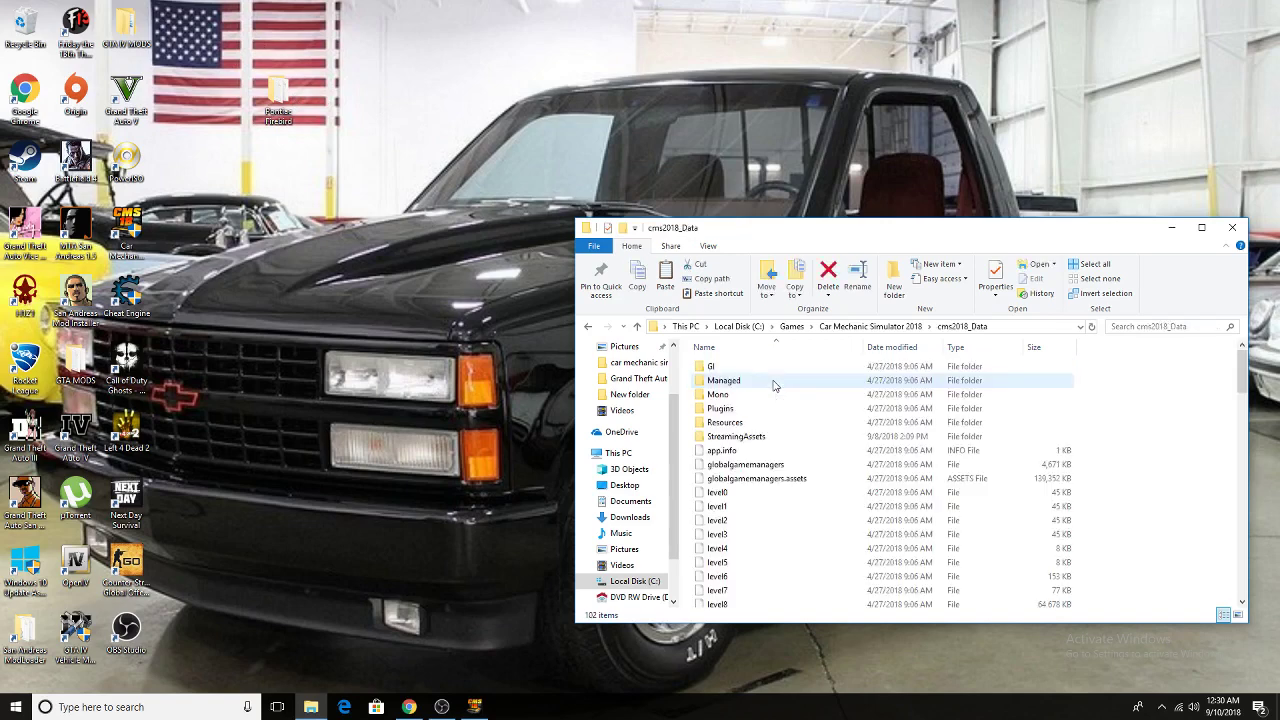
double_click(745, 437)
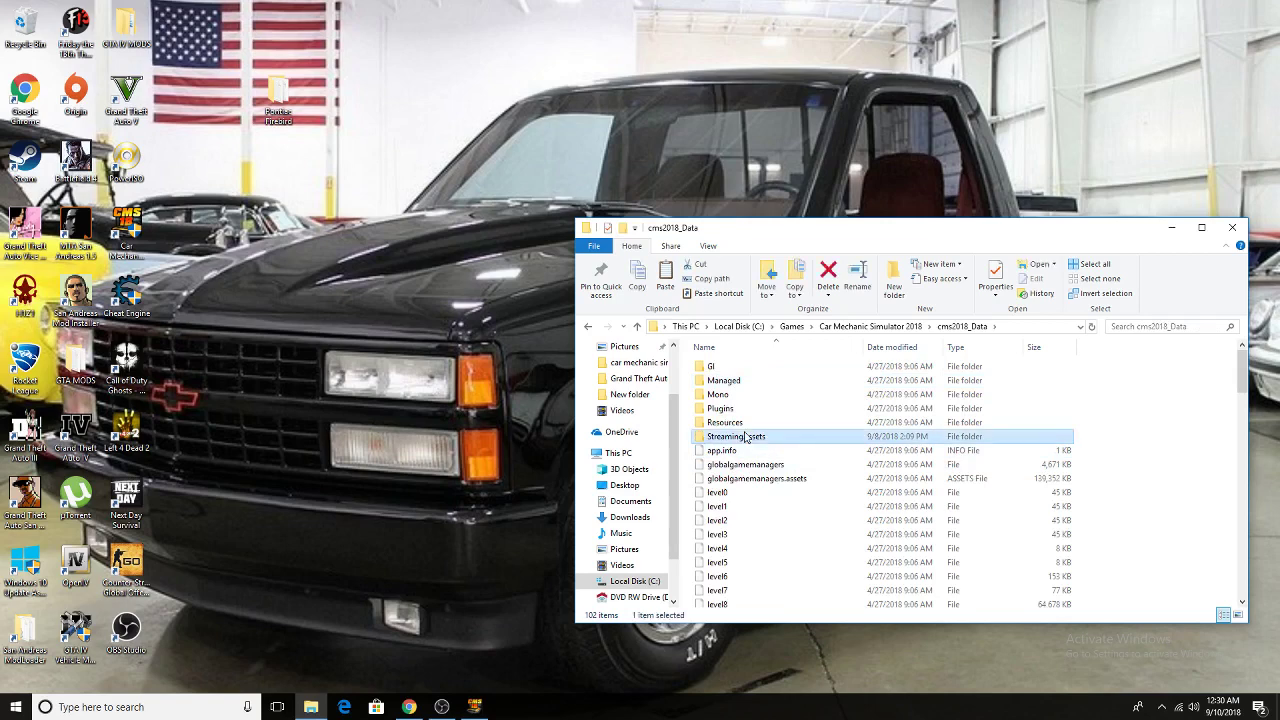
double_click(762, 372)
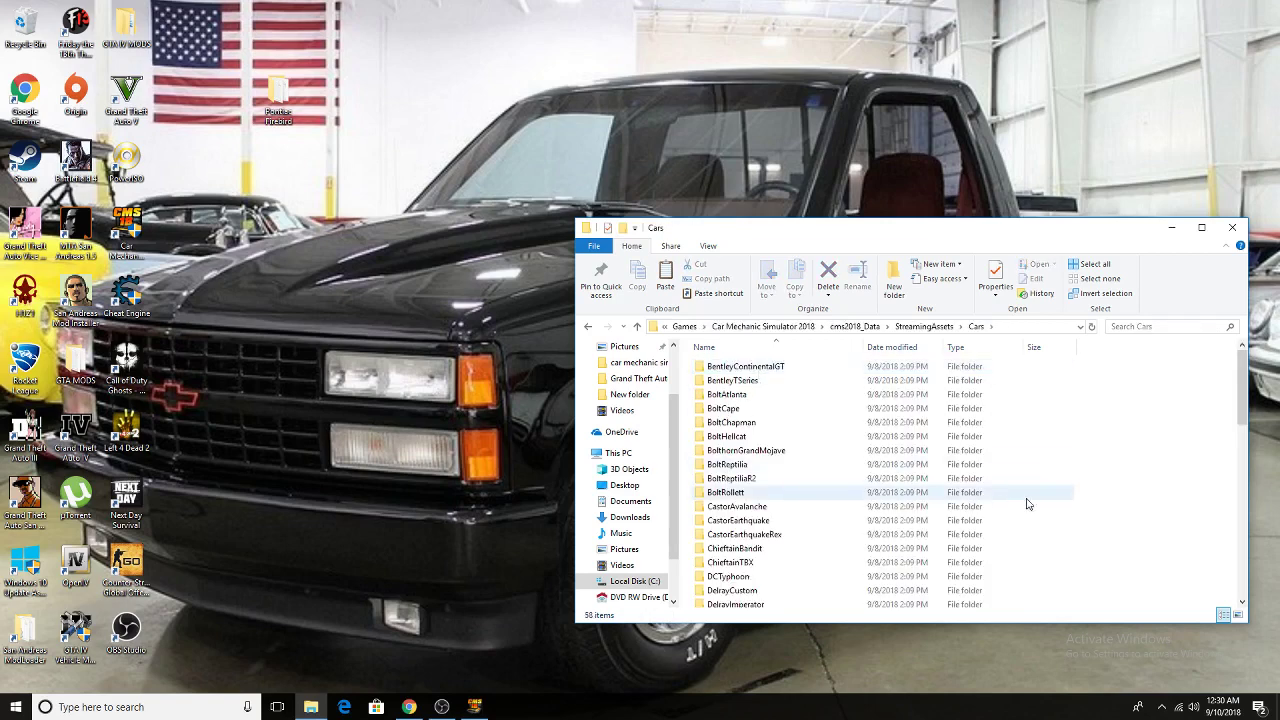
scroll(830, 500, down, 3)
scroll(837, 510, down, 10)
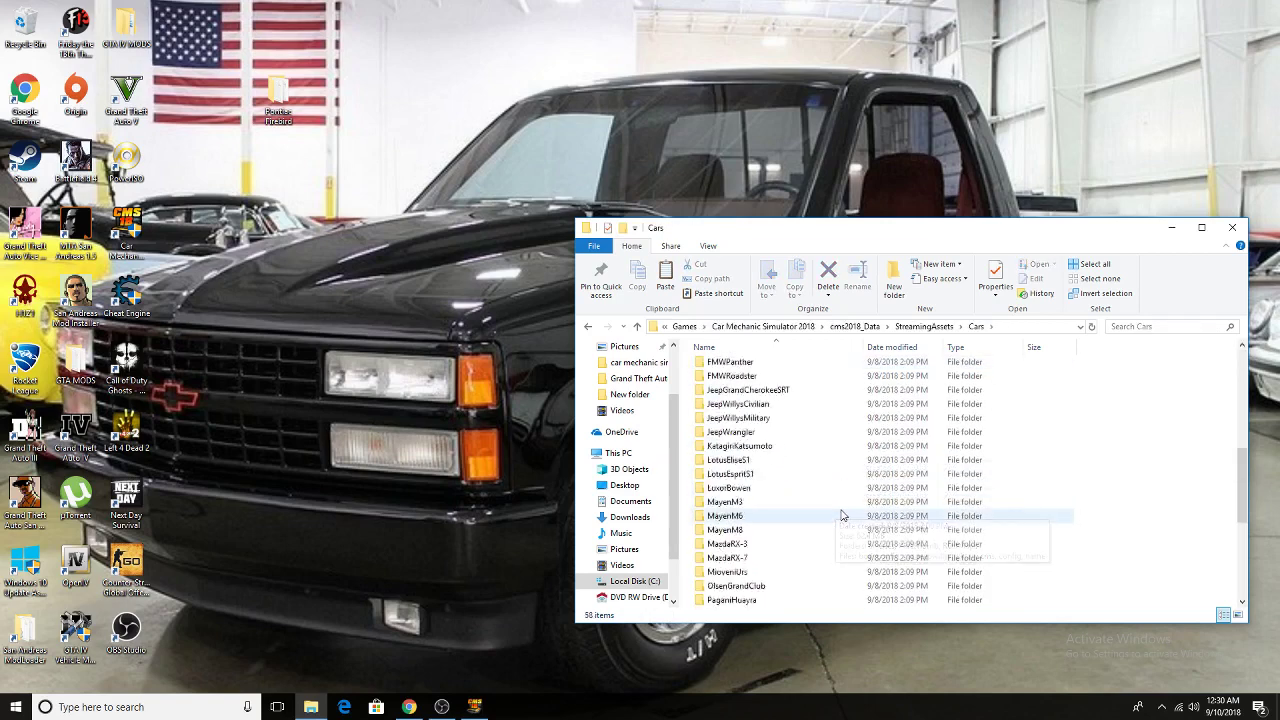
scroll(830, 500, up, 1)
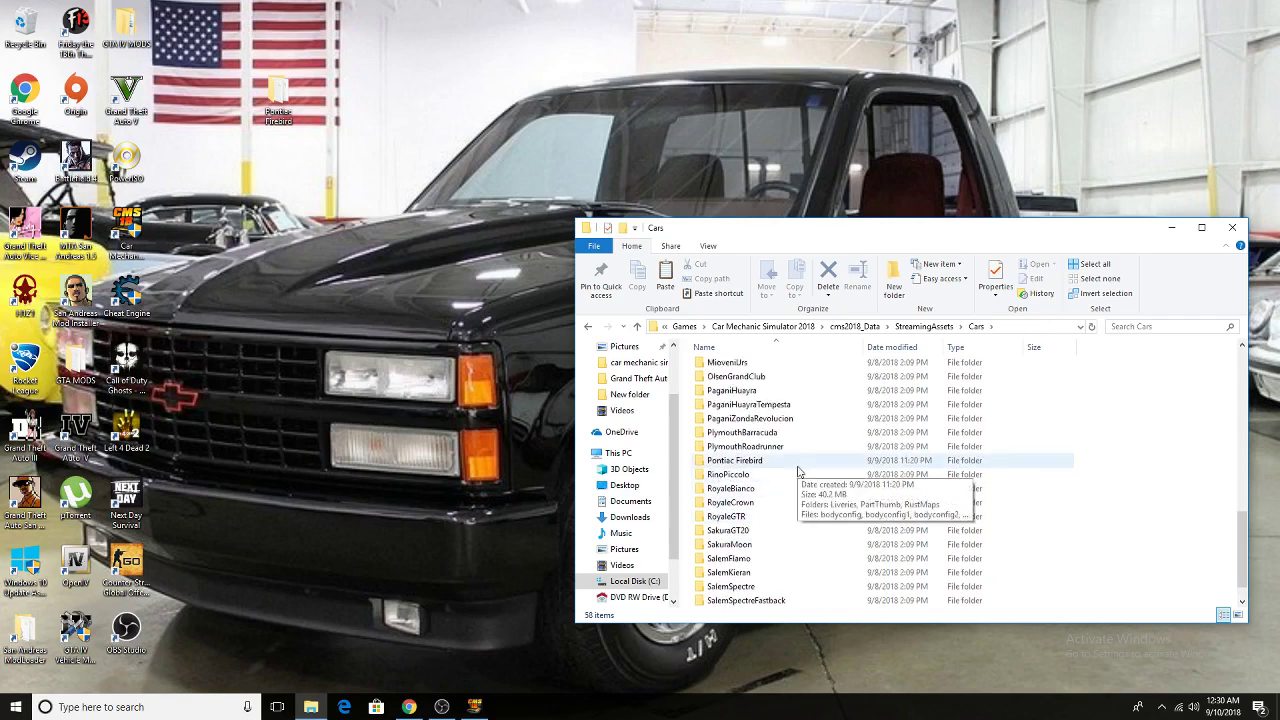
Paste the Pontiac Firebird folder into Cars, replacing existing files, and close Explorer.
right_click(1119, 465)
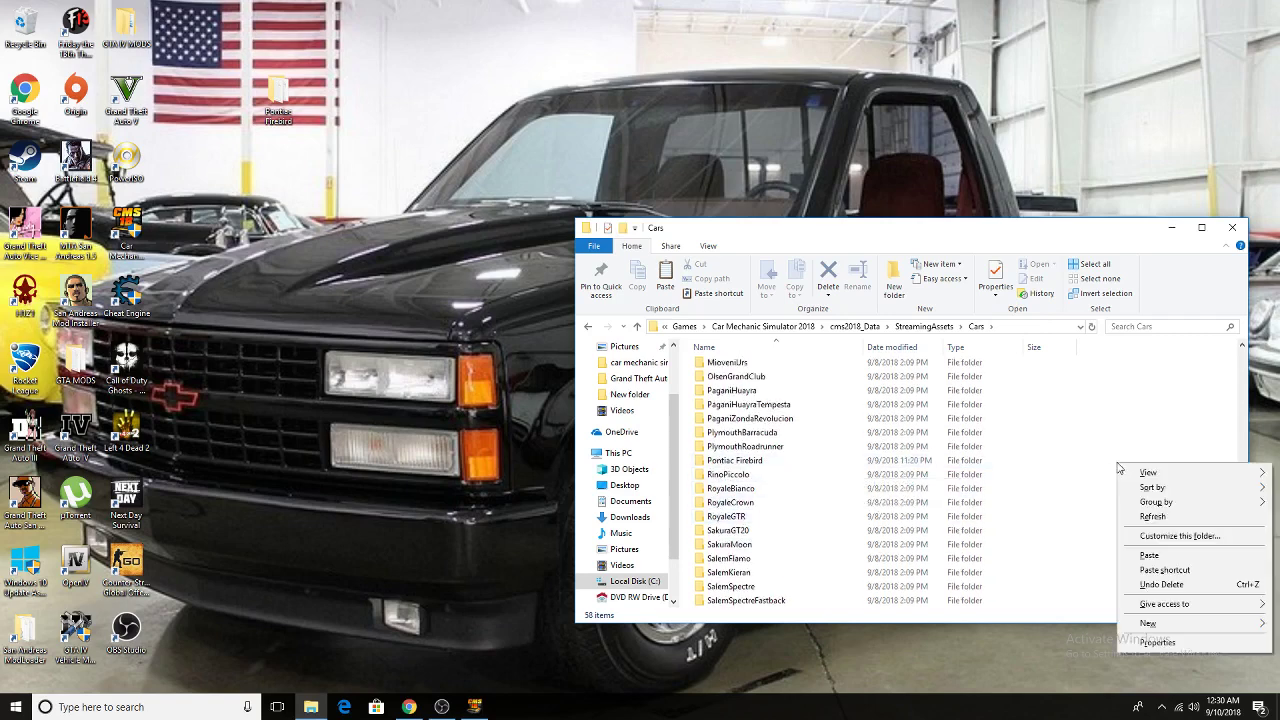
click(1152, 556)
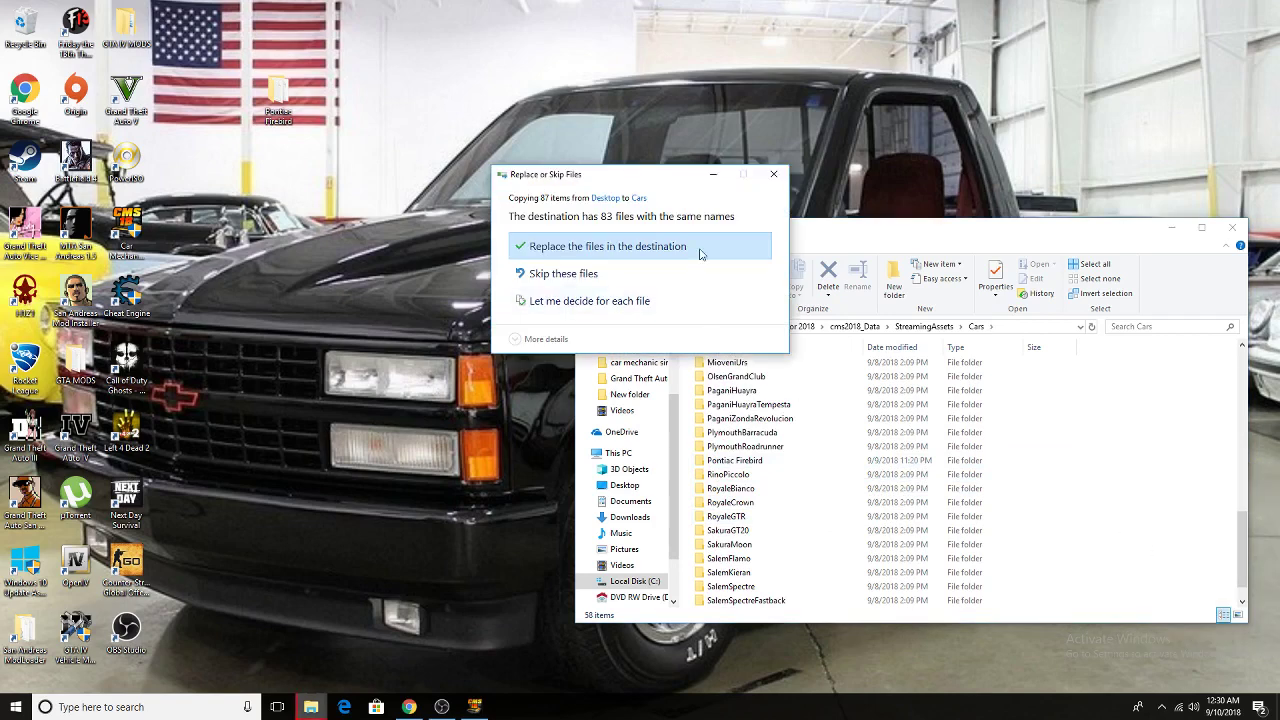
click(700, 250)
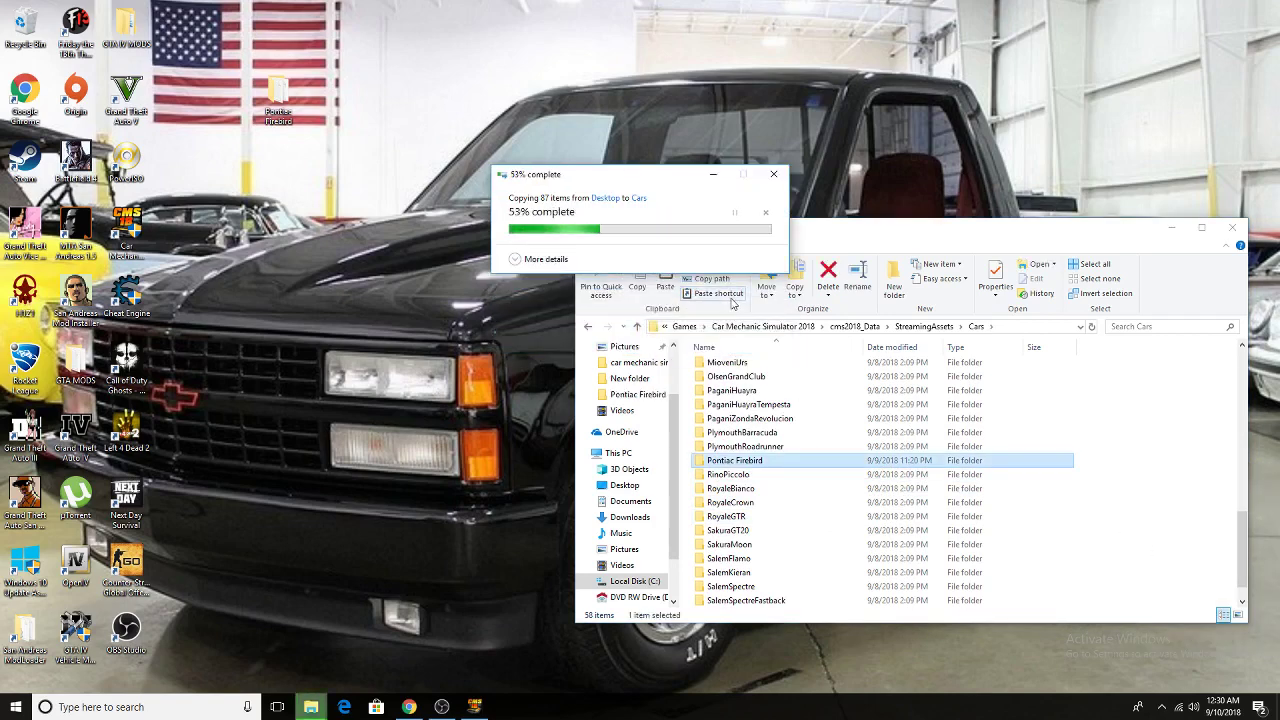
click(1232, 227)
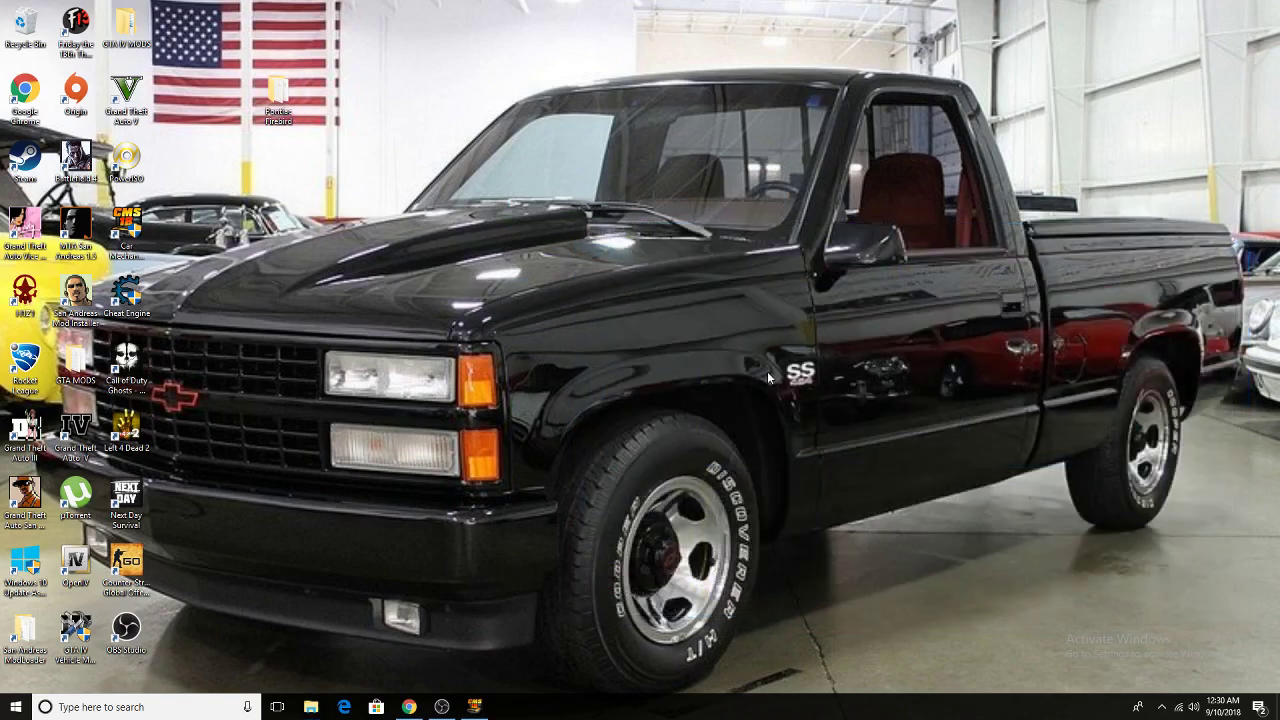
Restore Car Mechanic Simulator 2018 and enter the Car Showroom from the main menu.
click(484, 710)
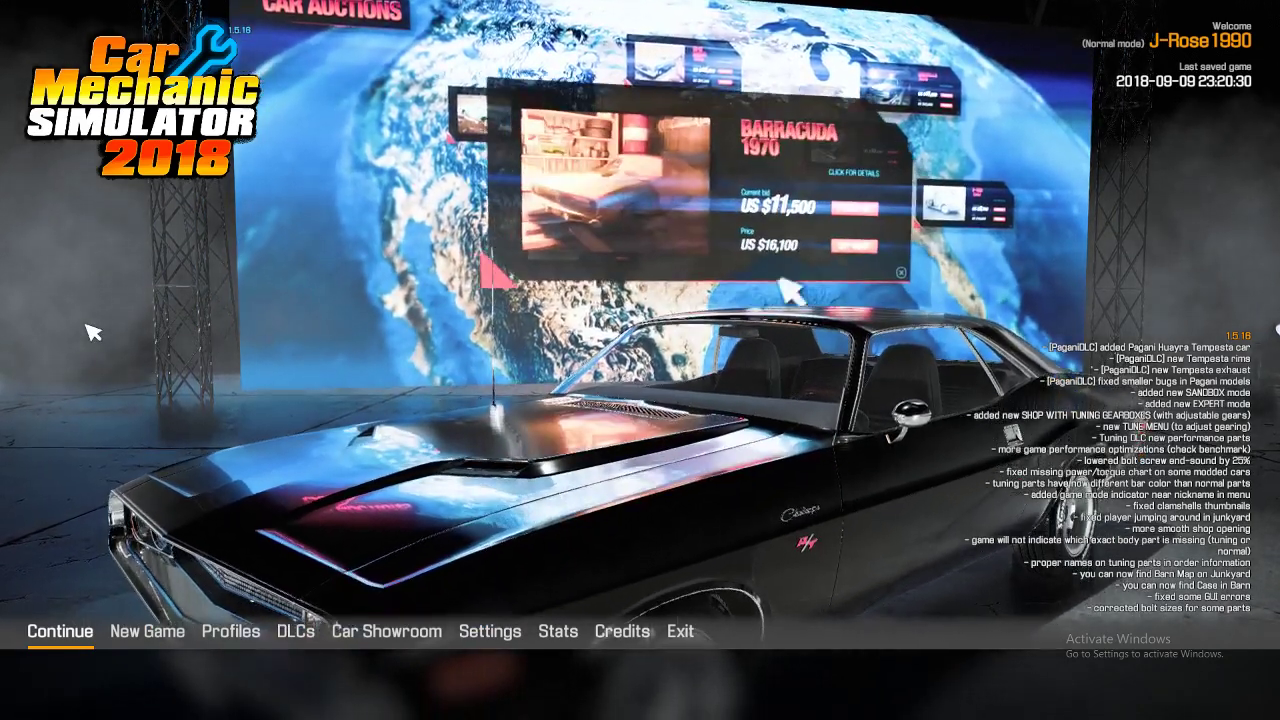
key(Right)
key(Right)
key(Right)
key(Right)
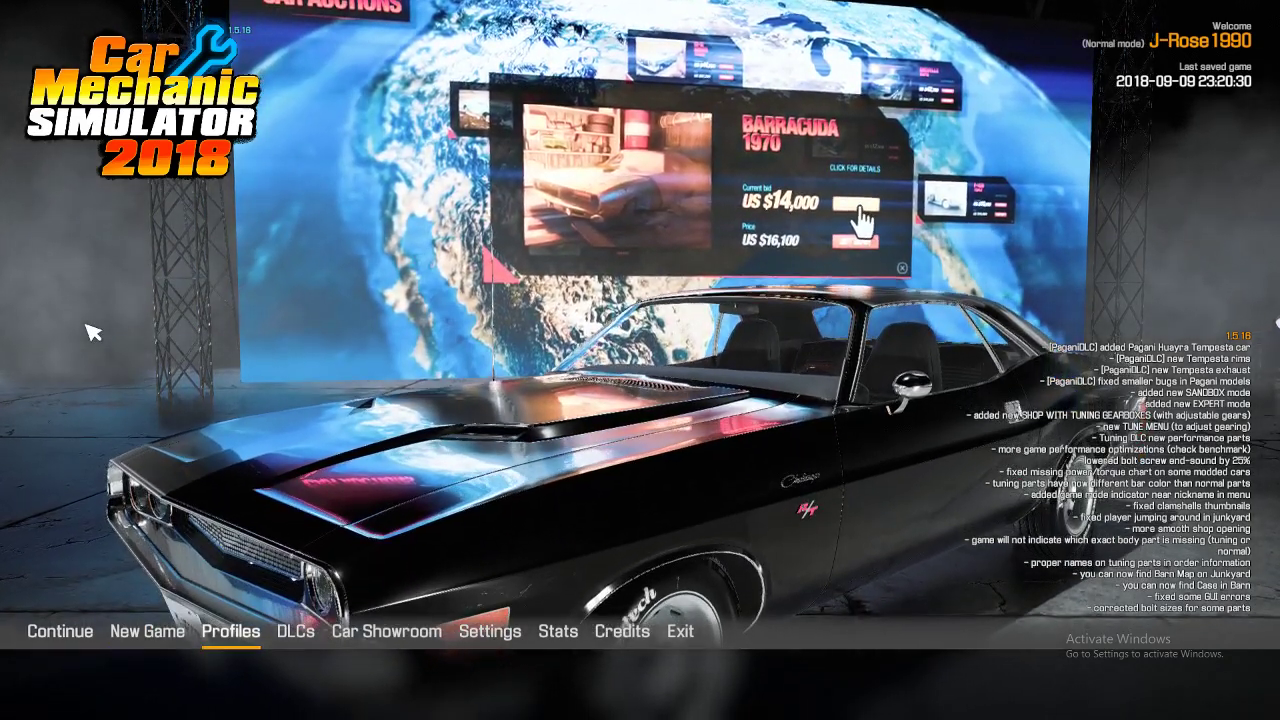
key(Return)
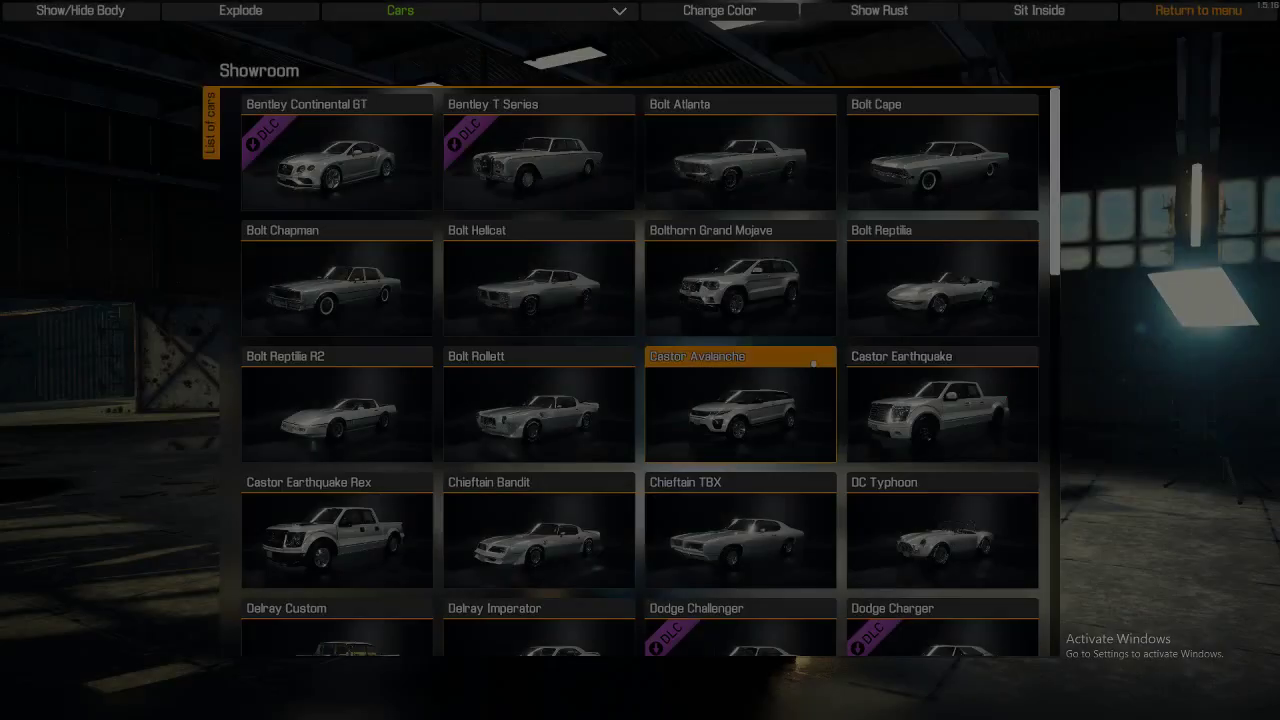
Load the modded Pontiac Firebird 1979 in the Showroom and orbit the camera to its side.
scroll(884, 450, down, 3)
scroll(884, 450, down, 1)
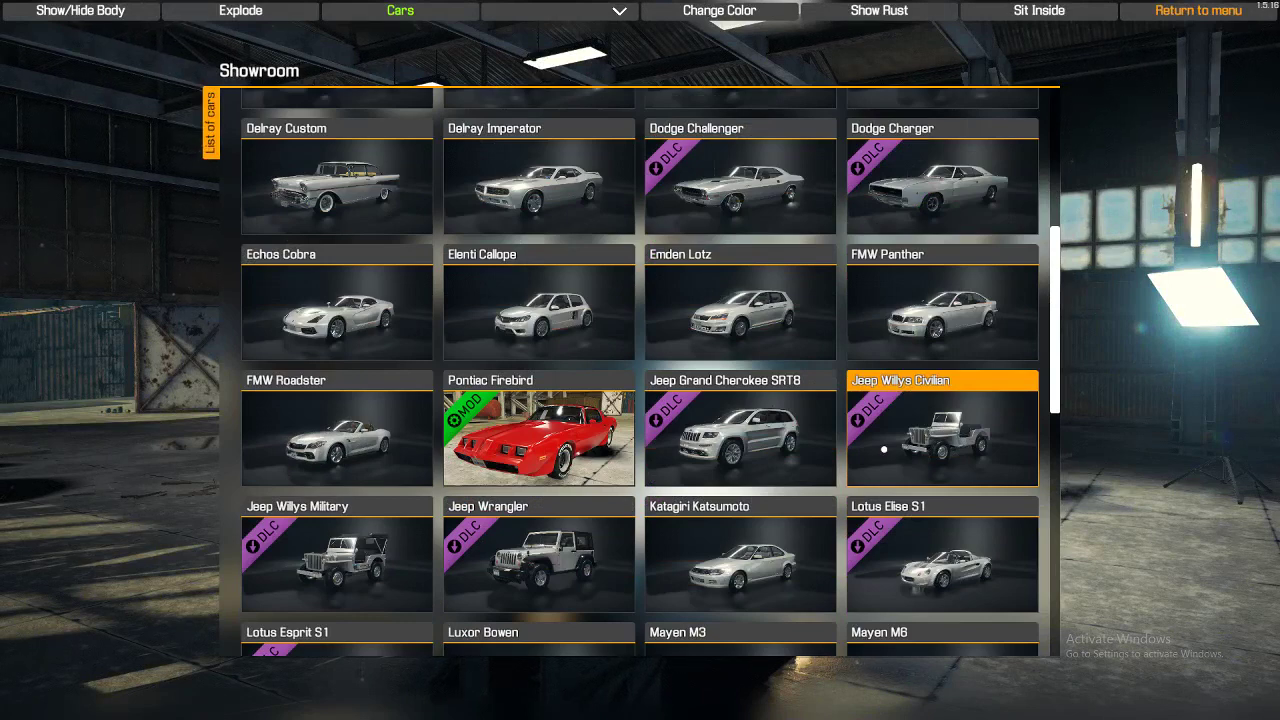
scroll(884, 450, down, 1)
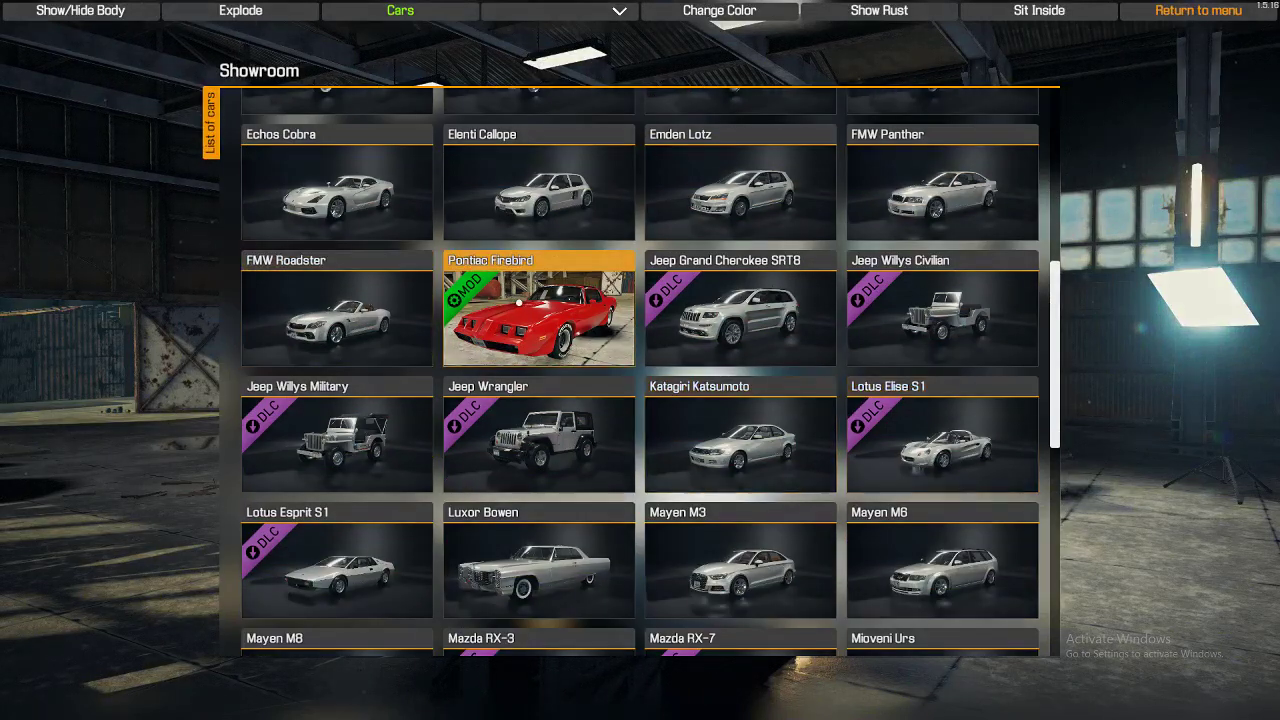
click(520, 301)
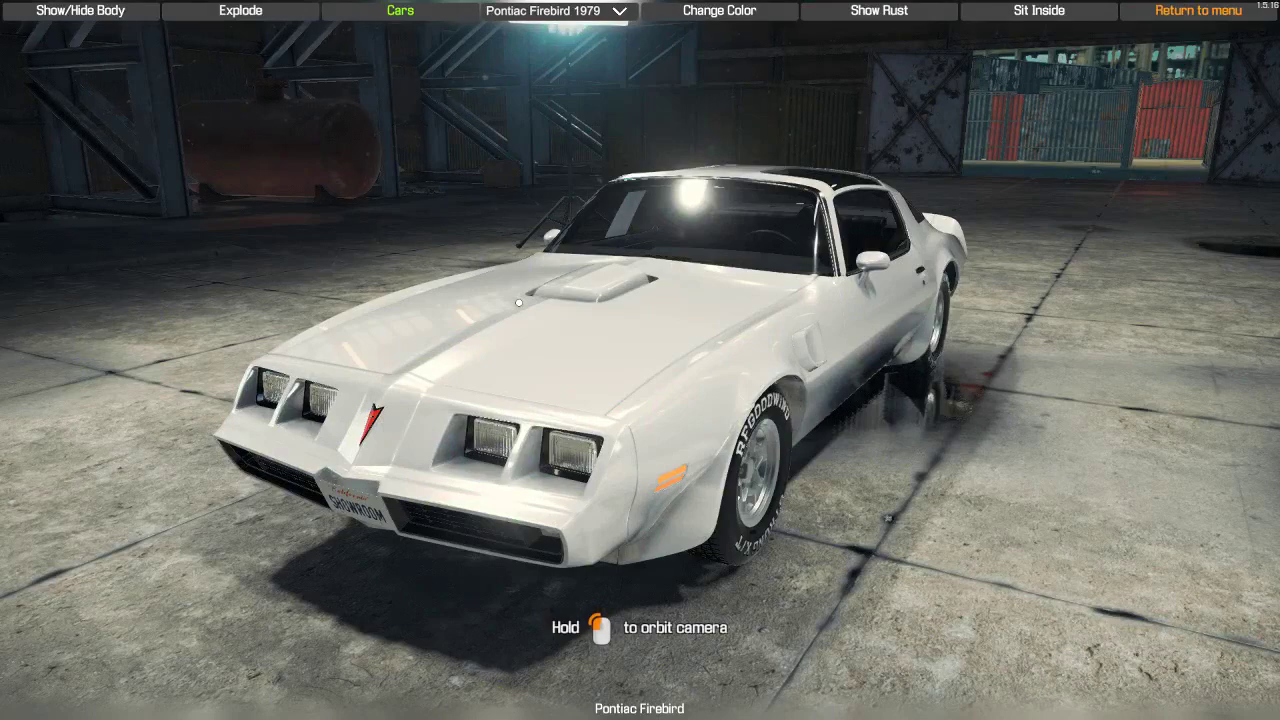
drag(796, 369, 638, 395)
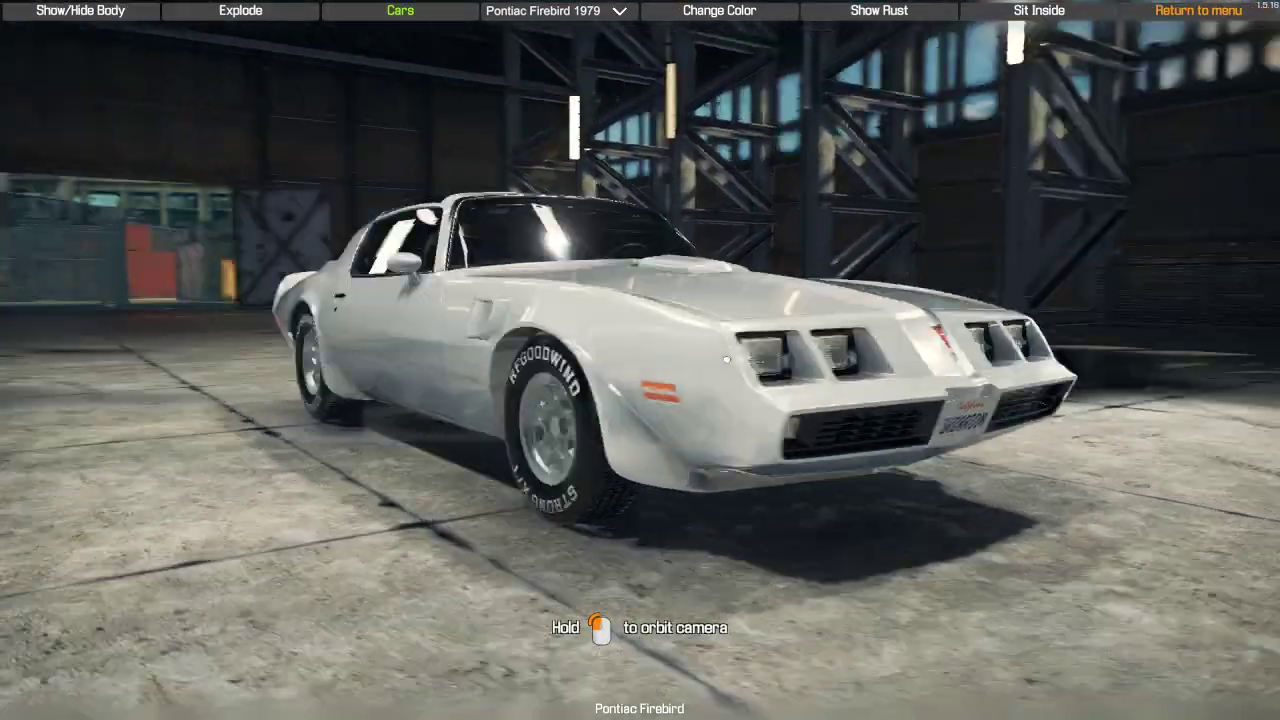